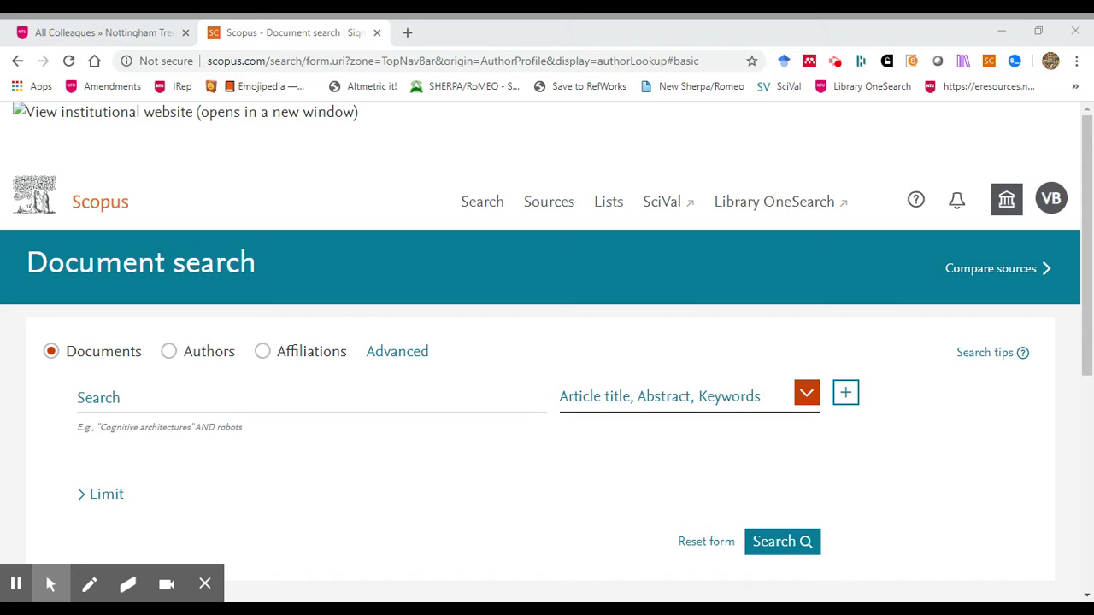
Search Scopus for video games, getting 26,761 results, then go back to the search form
left_click(378, 412)
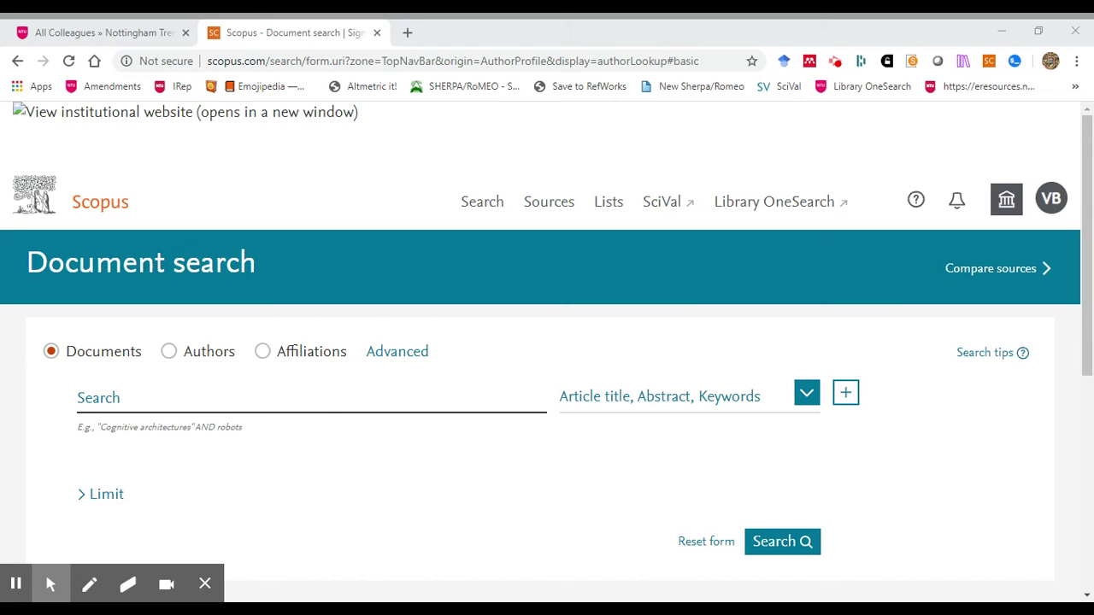
left_click(143, 411)
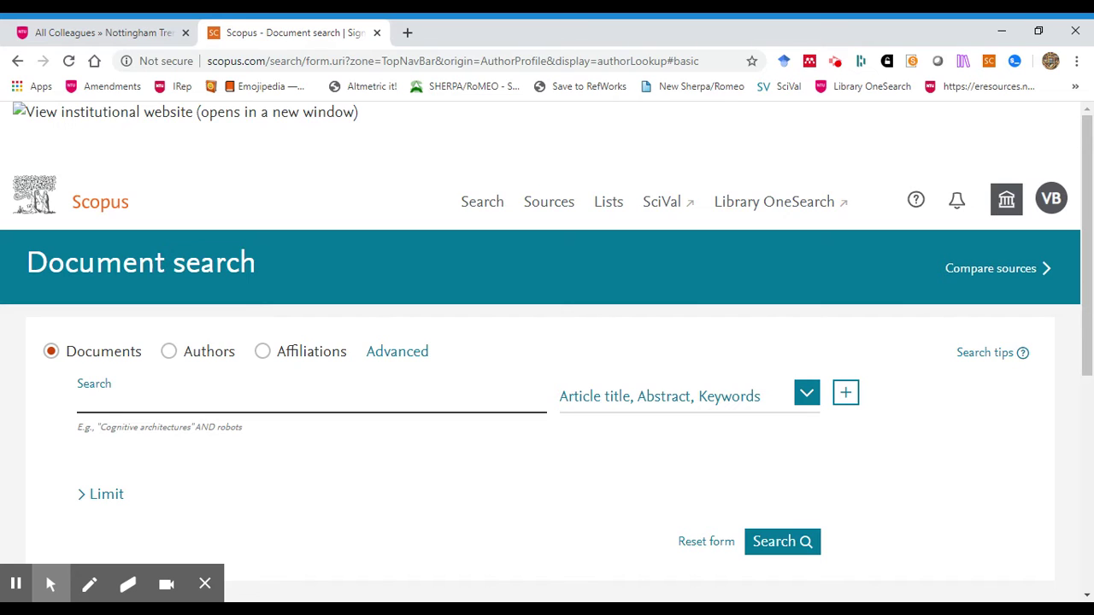
type("video games")
left_click(780, 546)
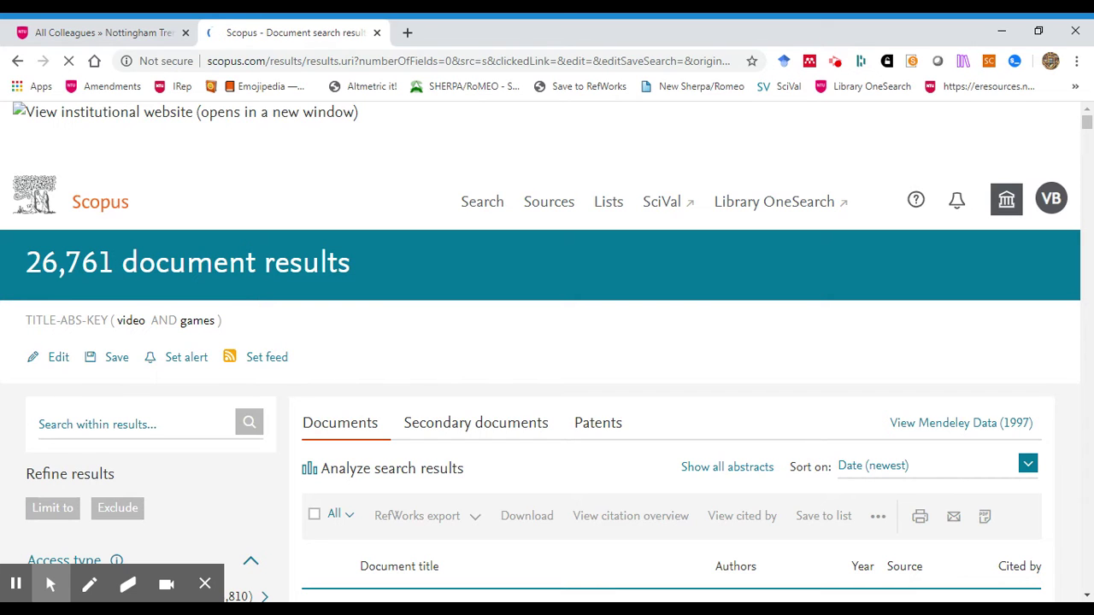
left_click(17, 62)
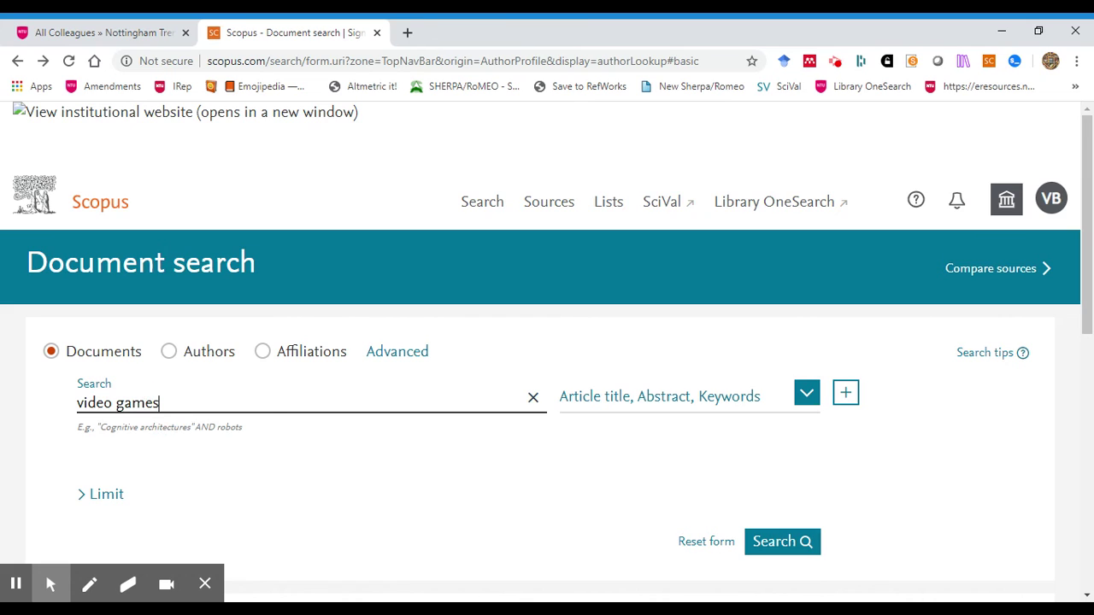
Quote "video games" as an exact phrase, run the search for 19,982 results, then return
type("\"")
key("ctrl+Left")
key("ctrl+Left")
type("\"")
scroll(290, 436, "down", 1)
scroll(289, 434, "down", 1)
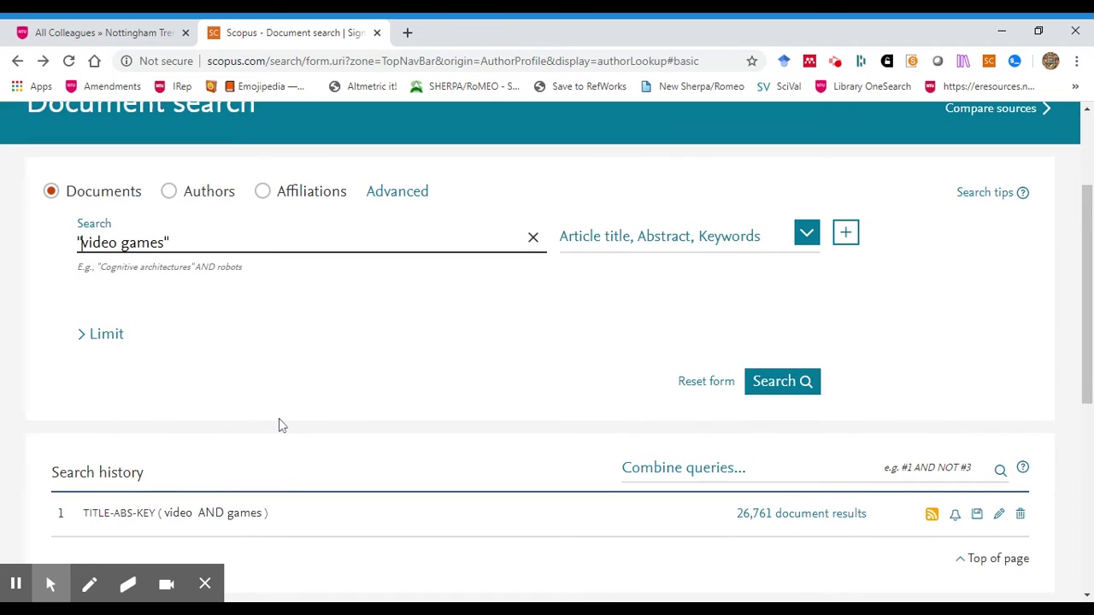
left_click(769, 385)
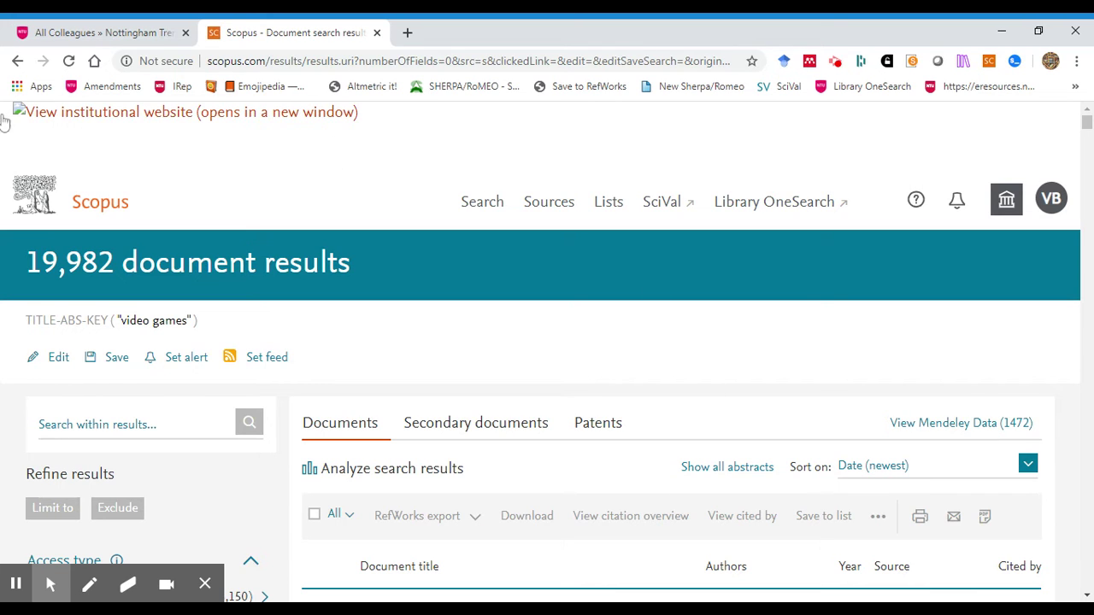
left_click(18, 63)
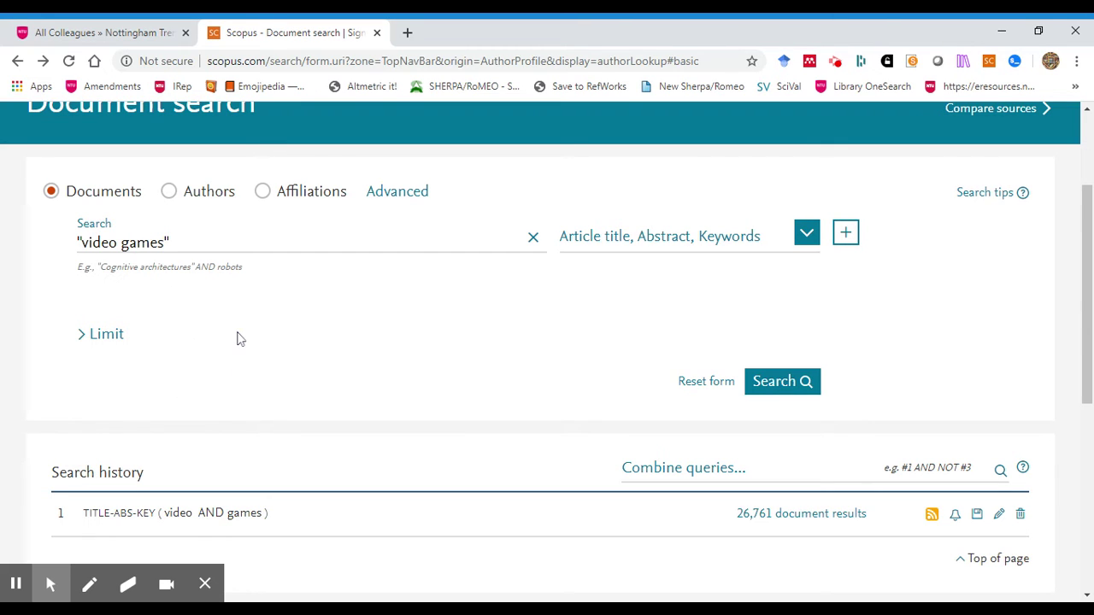
Add an AND-joined second search line below the "video games" field
left_click(203, 249)
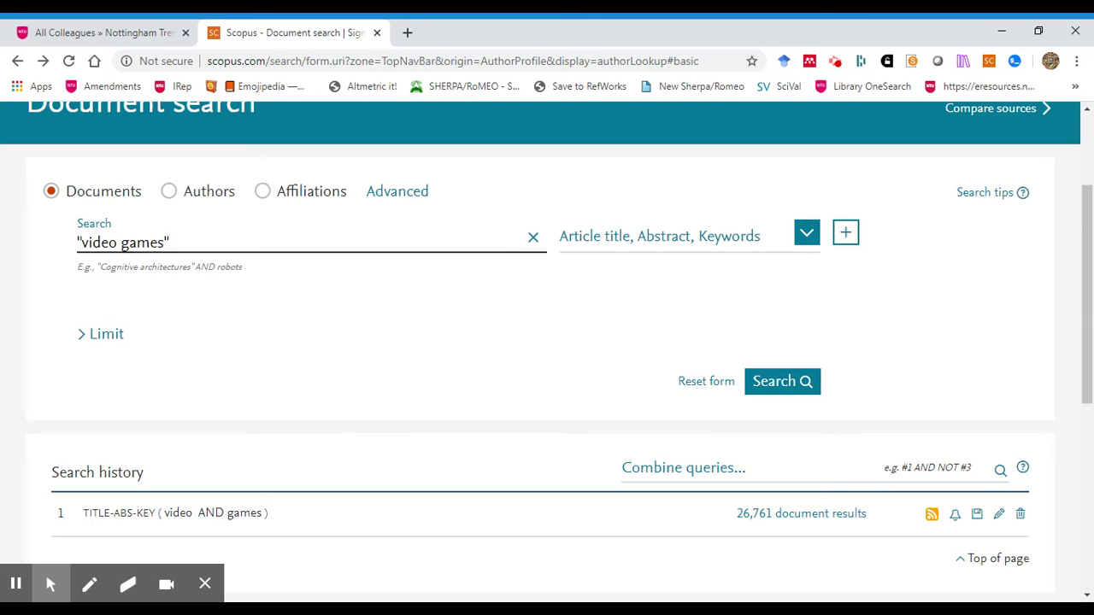
left_click(848, 239)
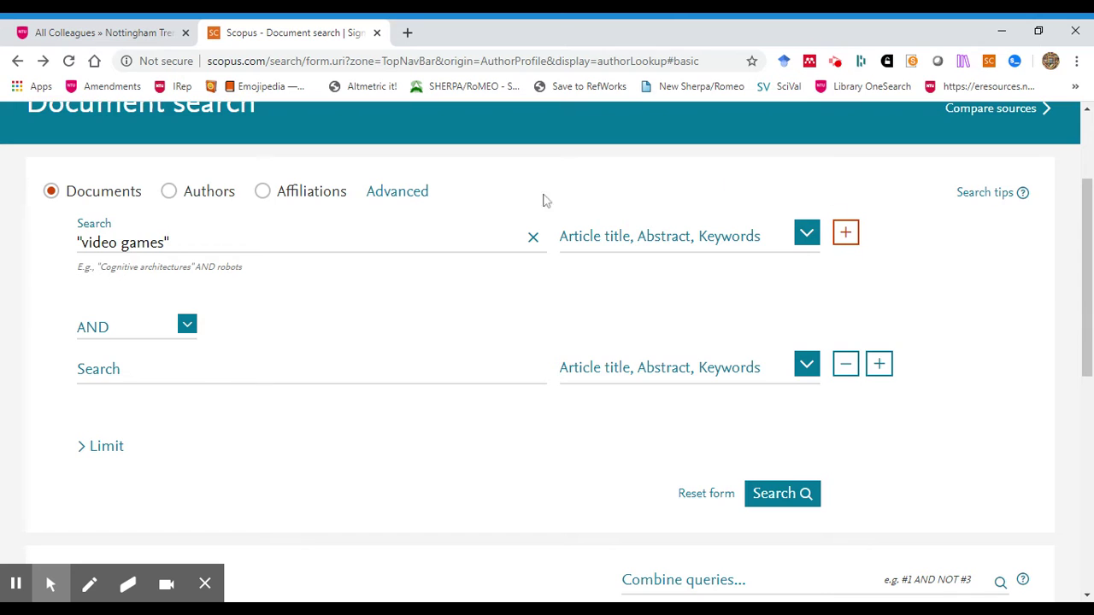
Enter "young people" OR child* OR juvenile OR youth in line two and add a third AND line
left_click(102, 373)
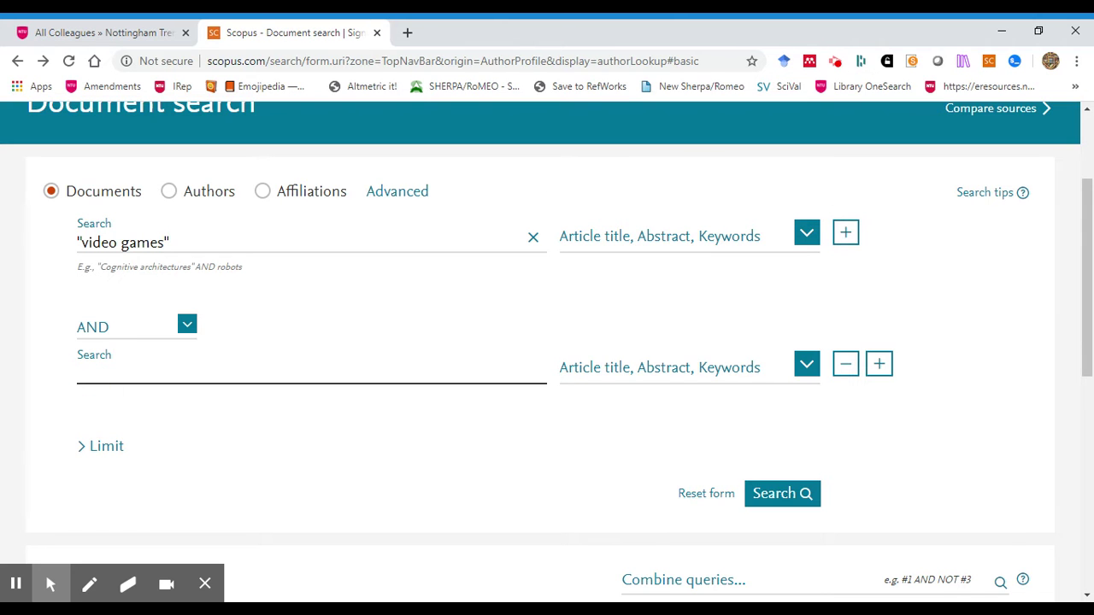
type("\"young people")
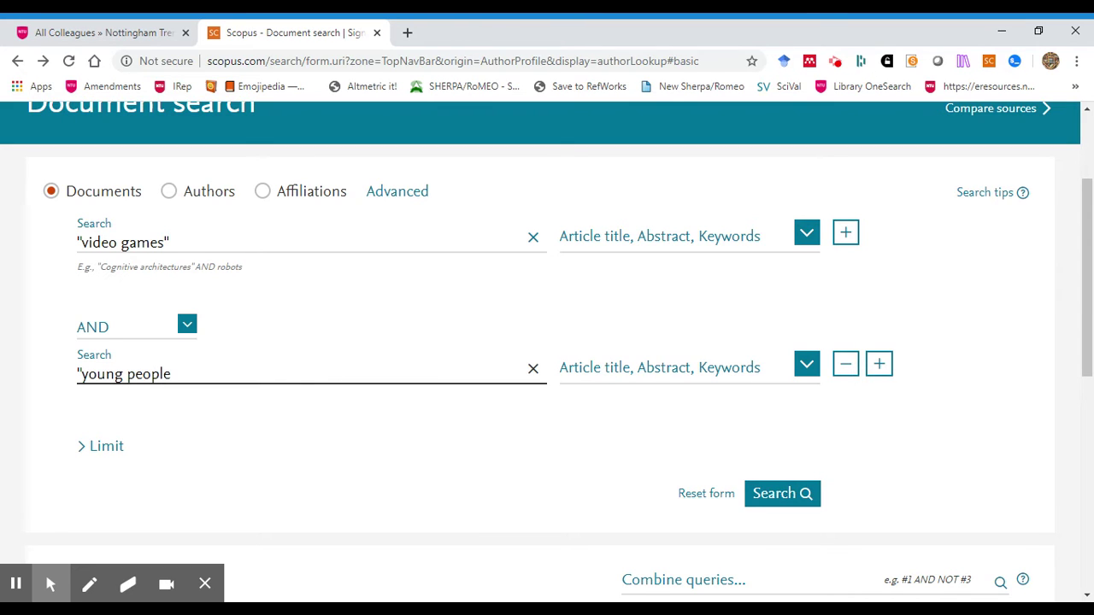
type("\"")
type(" AND")
key("BackSpace")
key("BackSpace")
key("BackSpace")
type("OR CHILD")
key("BackSpace")
key("BackSpace")
key("BackSpace")
key("BackSpace")
key("BackSpace")
type("child*")
type("OR juvenile")
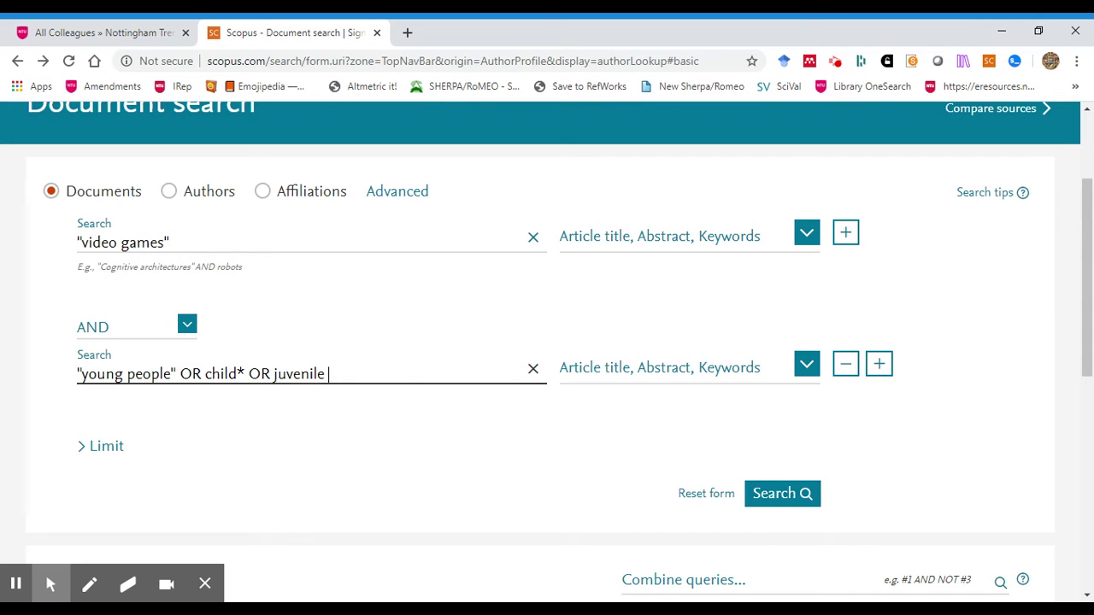
type("OR youth")
left_click(879, 366)
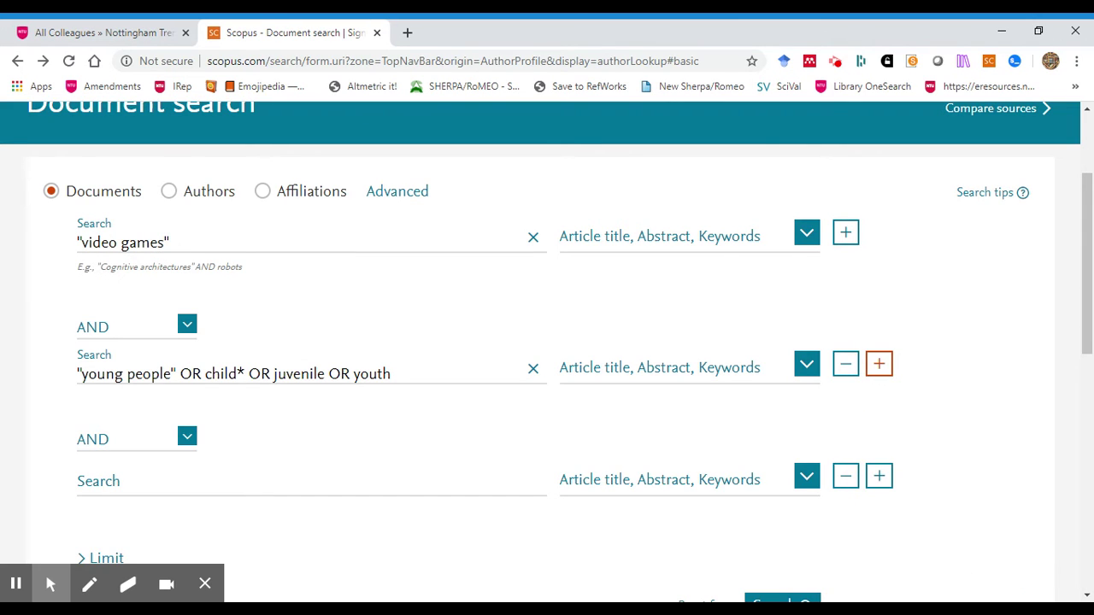
Type violen* OR aggressi* into the third search line
left_click(131, 494)
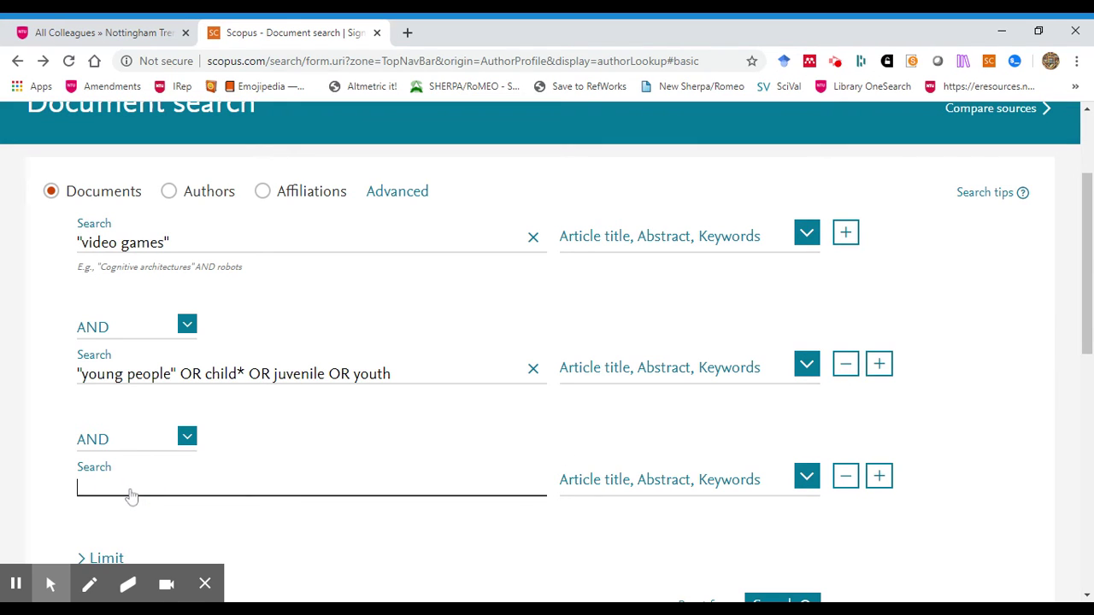
type("violen* OR aggress")
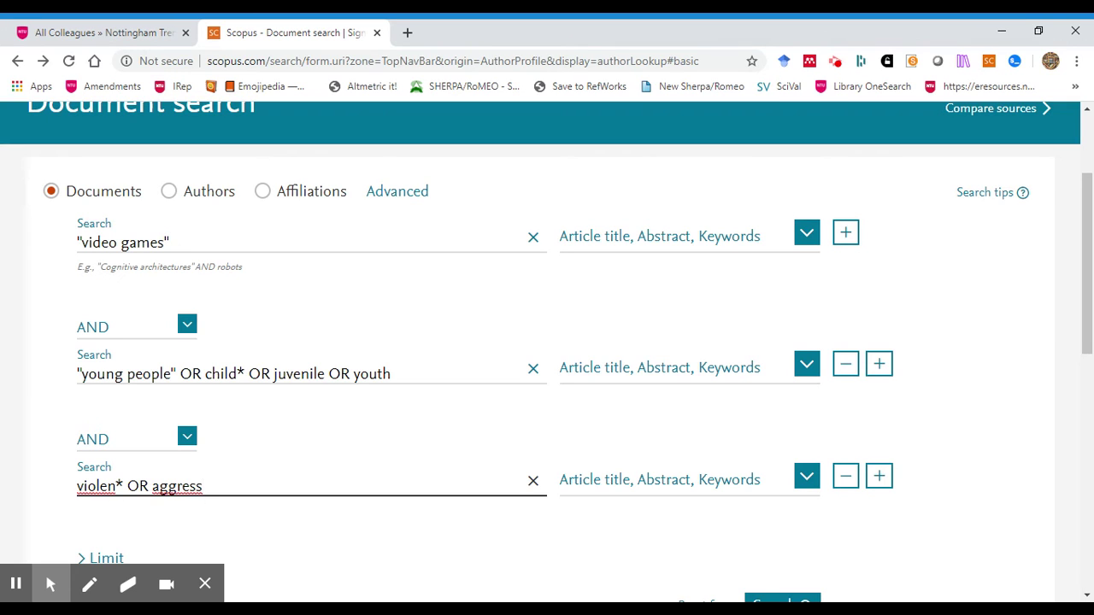
type("i*")
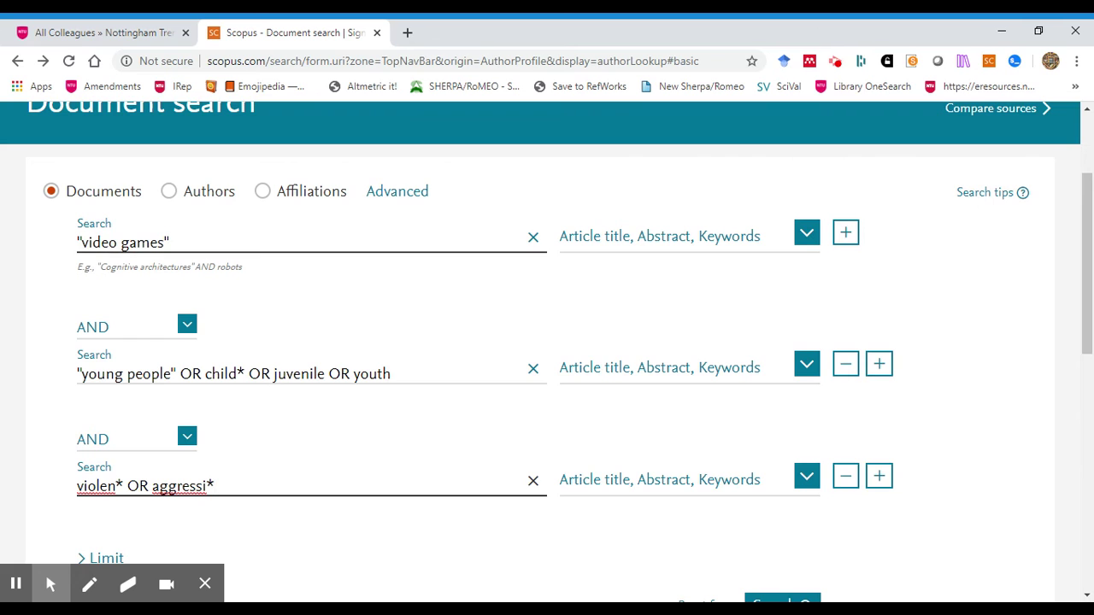
scroll(968, 430, "down", 2)
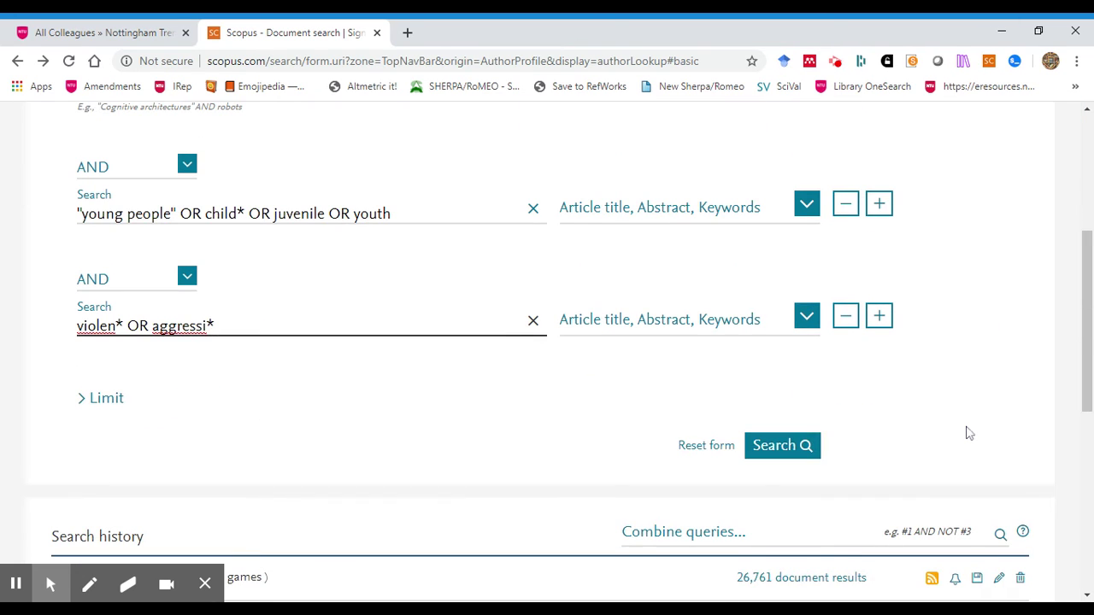
left_click(783, 445)
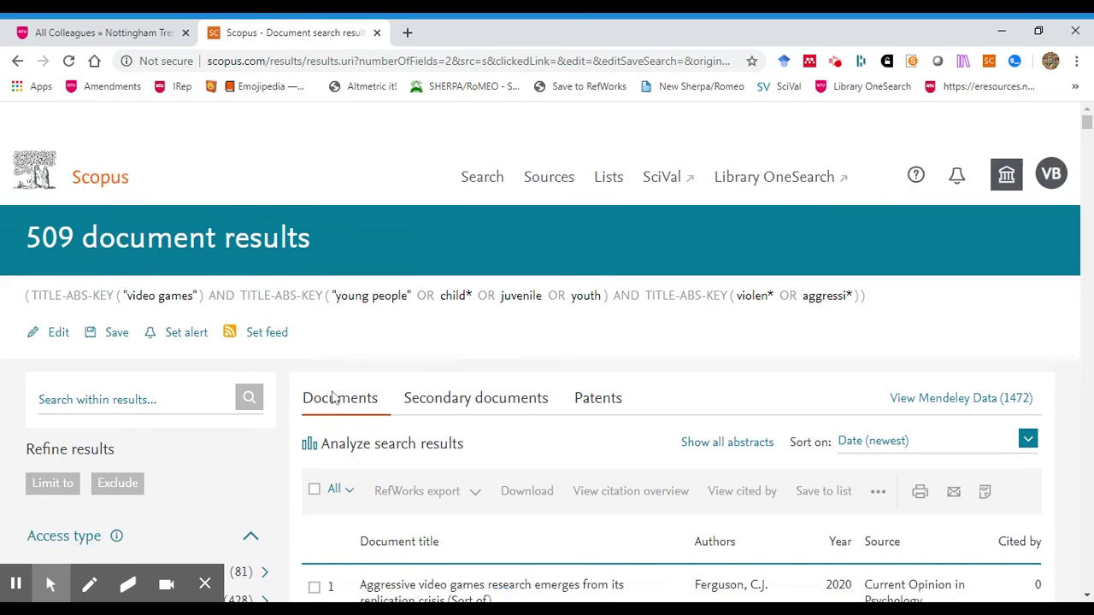
scroll(385, 384, "down", 3)
left_click(209, 583)
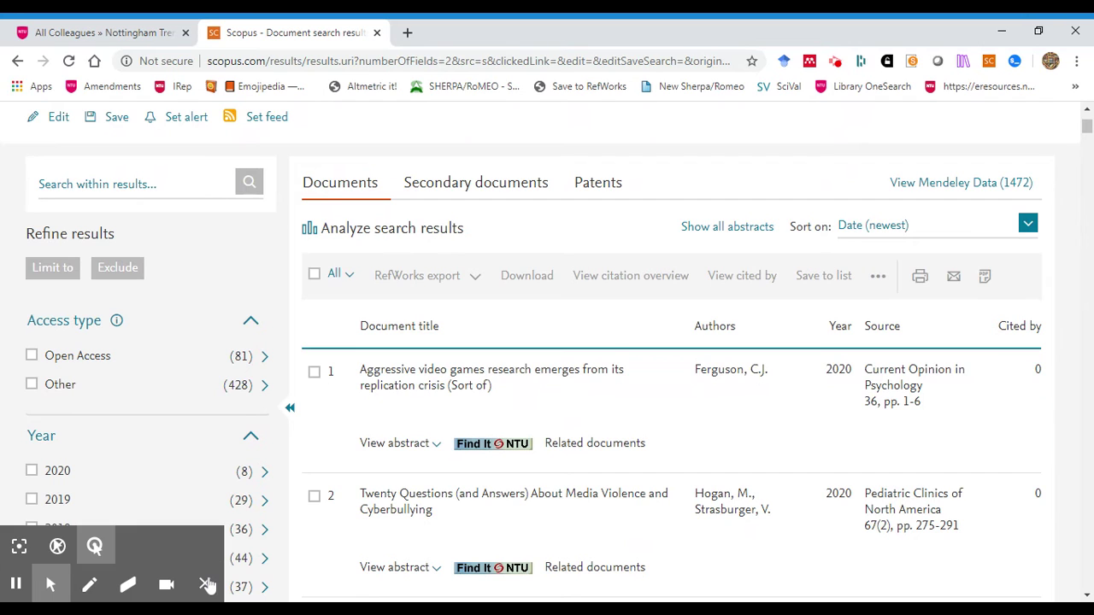
left_click(208, 585)
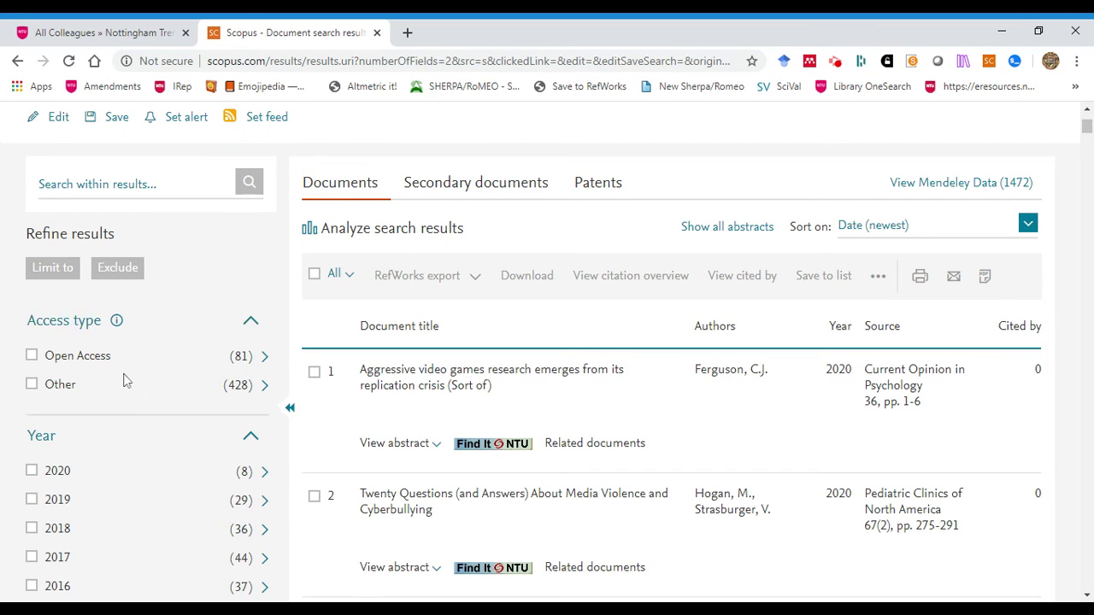
scroll(142, 457, "down", 2)
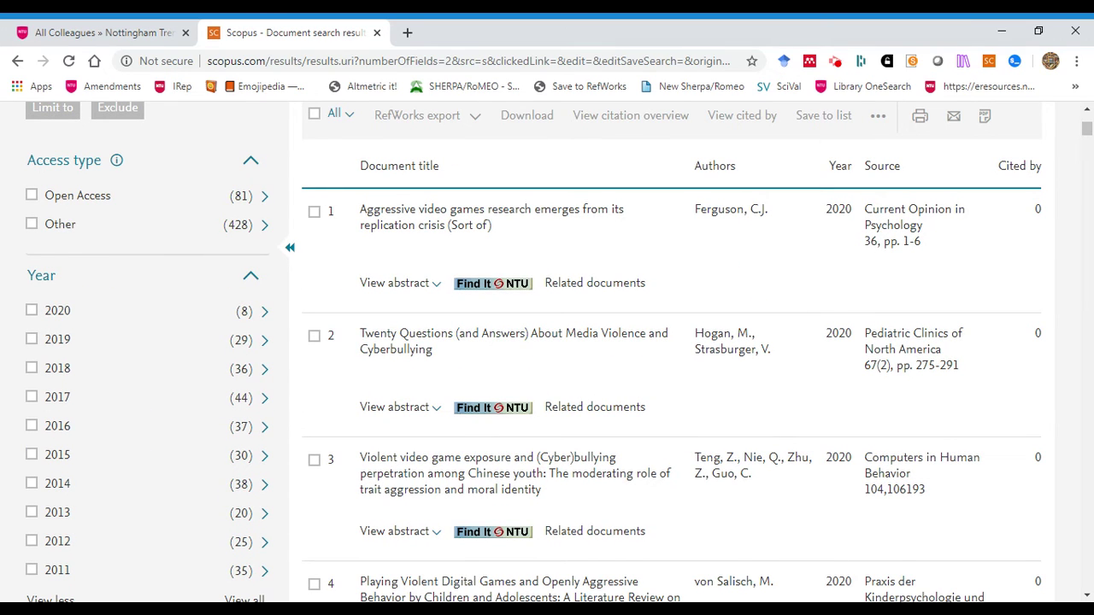
scroll(214, 420, "down", 4)
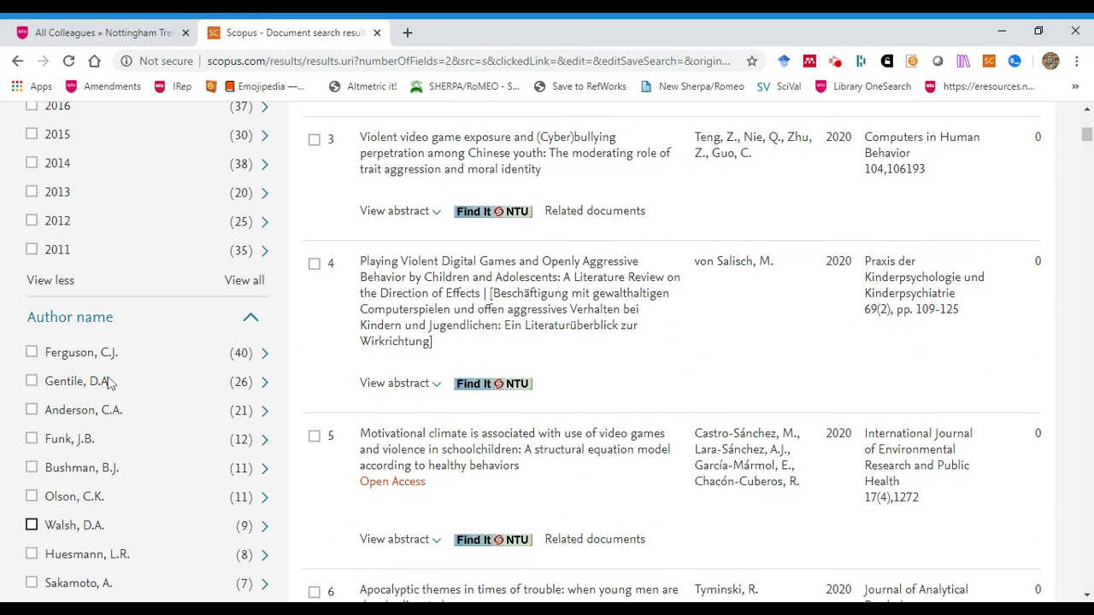
scroll(94, 381, "down", 6)
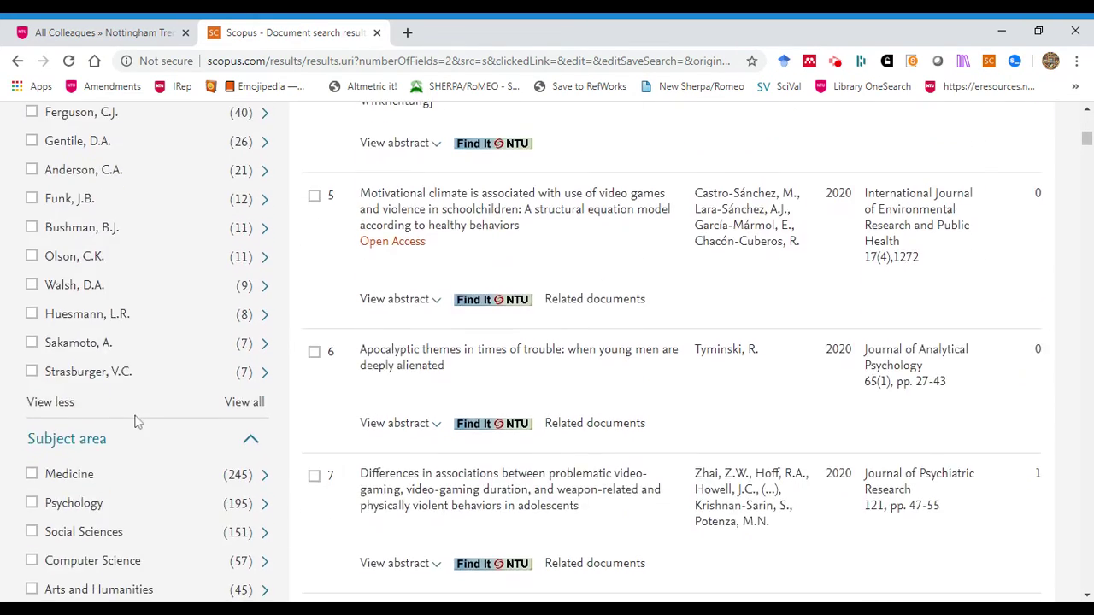
scroll(77, 495, "down", 5)
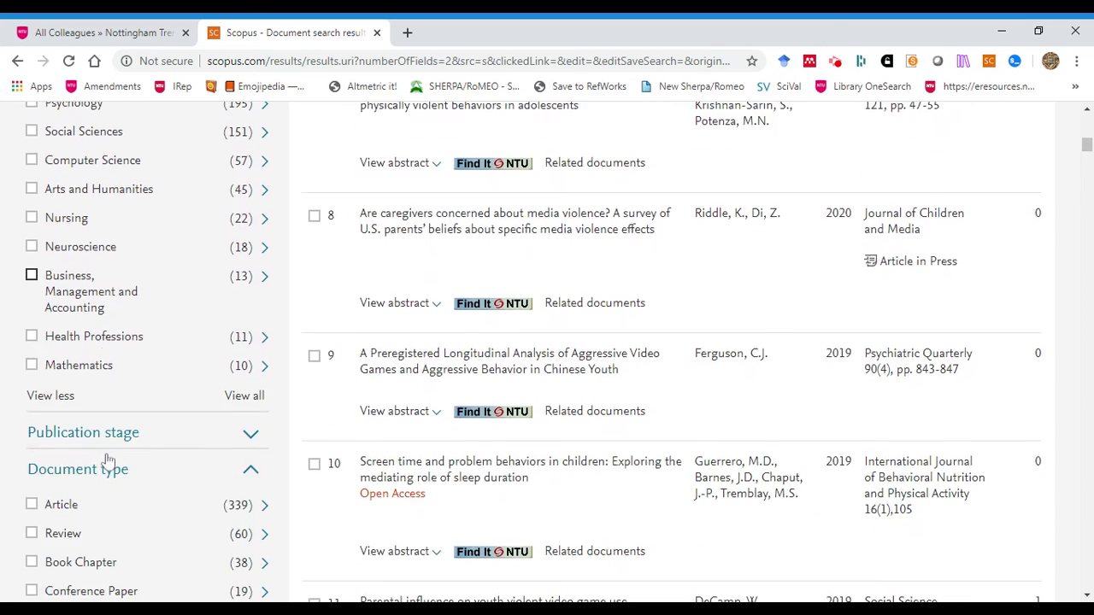
scroll(109, 463, "down", 1)
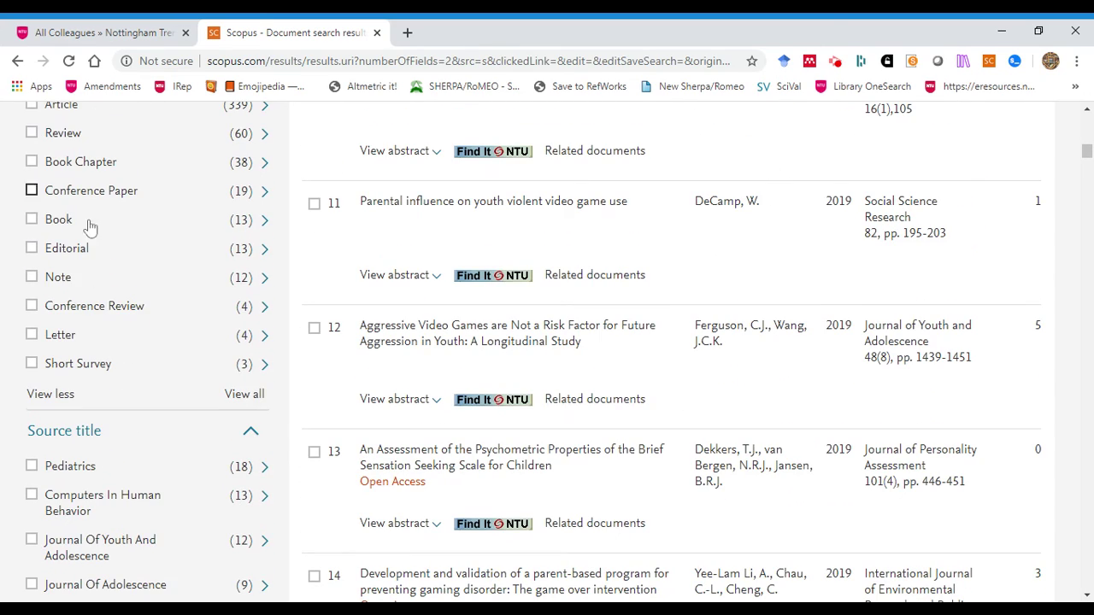
scroll(123, 298, "up", 1)
scroll(122, 298, "up", 1)
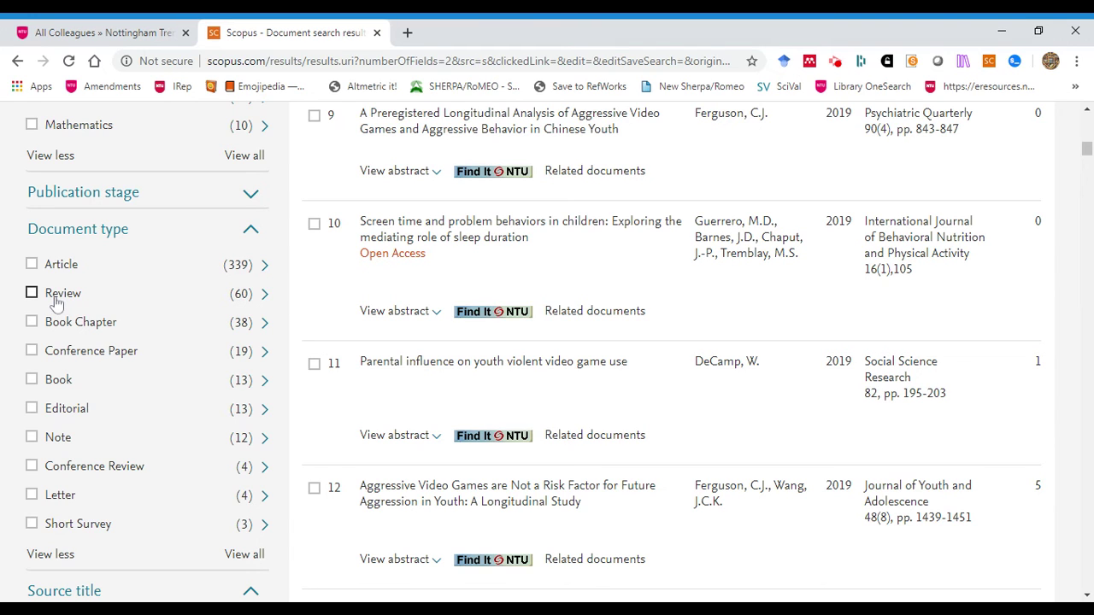
scroll(58, 303, "down", 7)
scroll(61, 317, "down", 2)
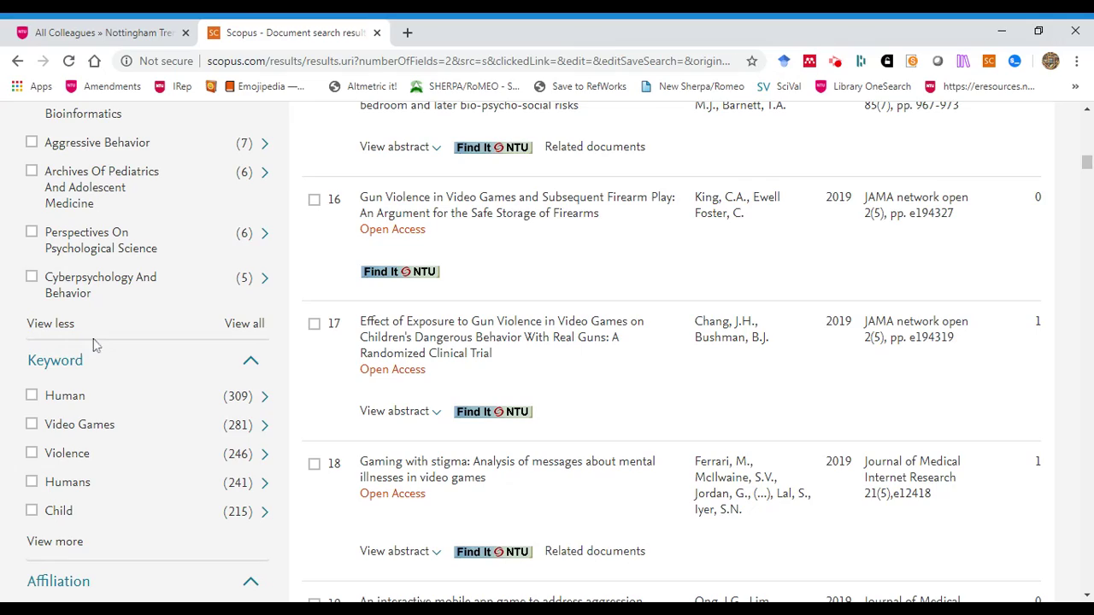
scroll(94, 346, "up", 8)
scroll(98, 350, "up", 11)
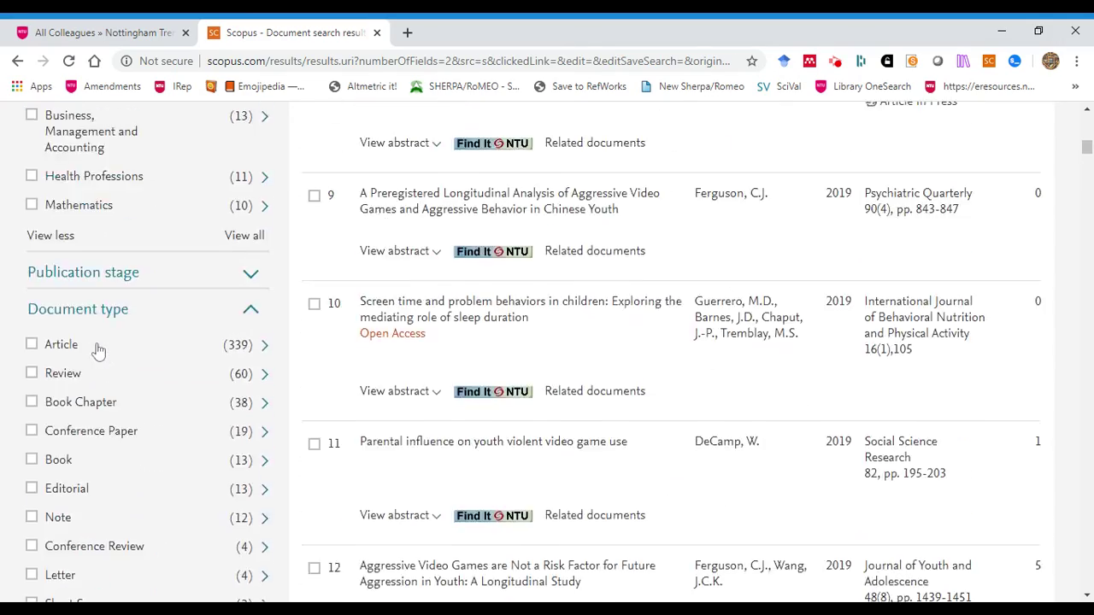
scroll(98, 354, "up", 5)
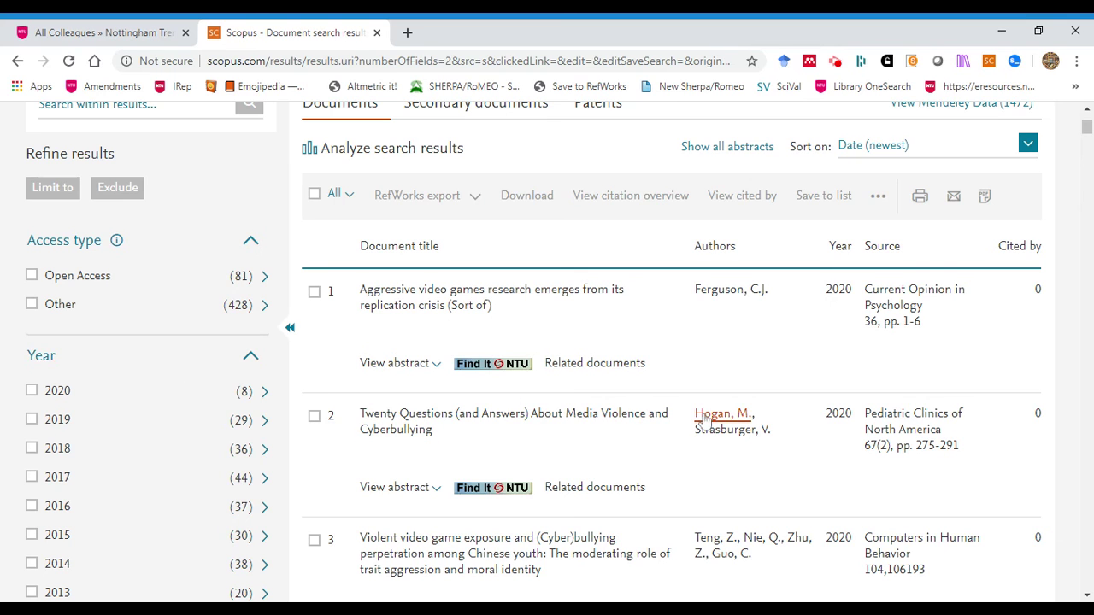
scroll(658, 468, "down", 2)
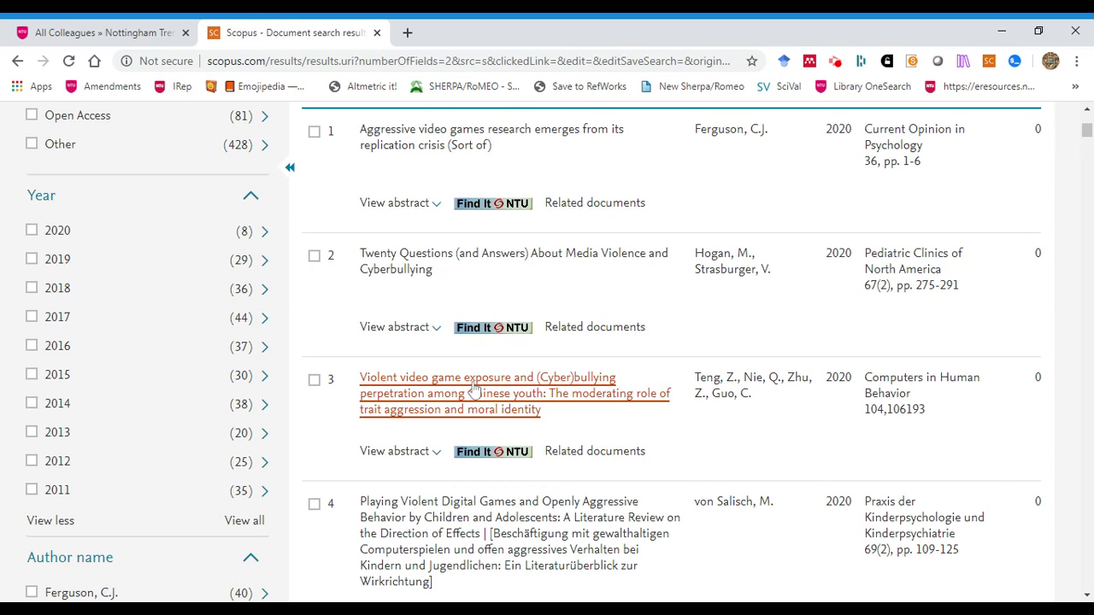
Open result 3, the Chinese youth cyberbullying article, and review its abstract, keywords and funding details
left_click(475, 389)
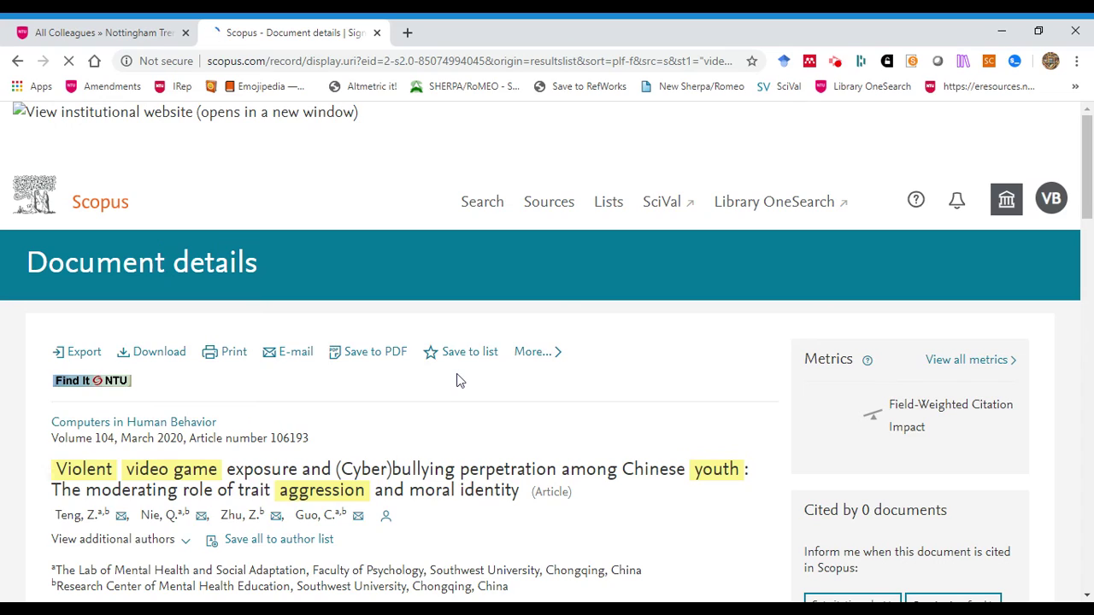
scroll(459, 382, "down", 2)
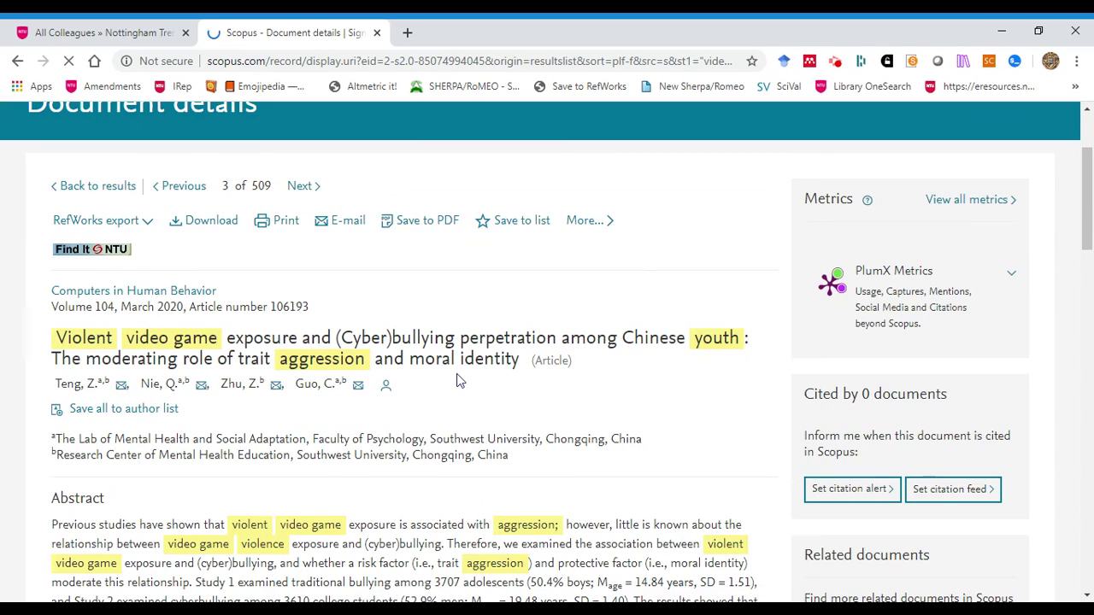
scroll(460, 382, "down", 2)
scroll(459, 382, "down", 1)
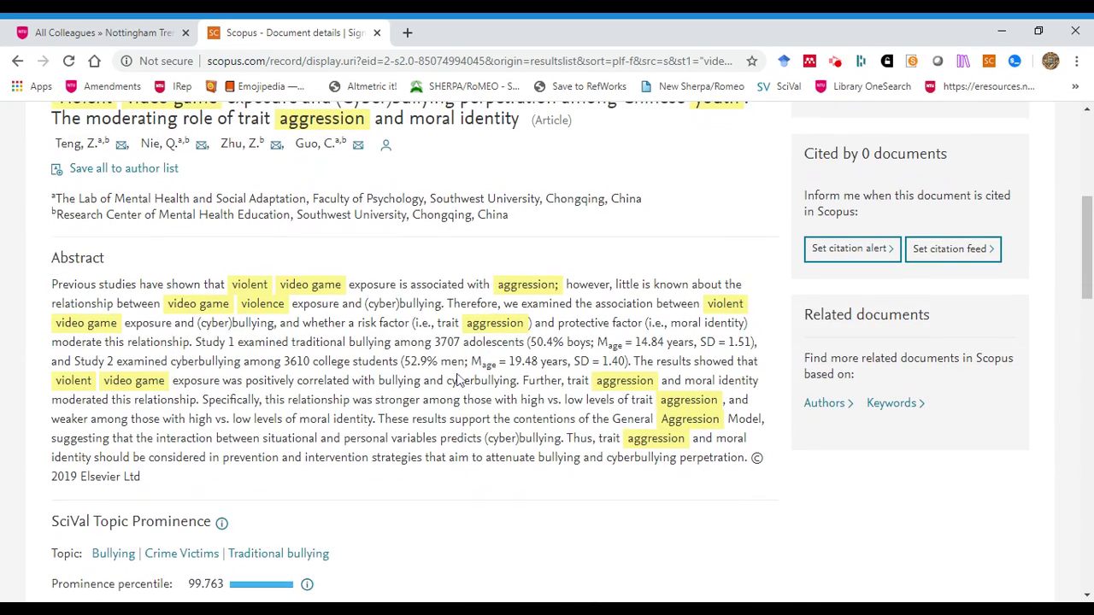
scroll(459, 382, "up", 1)
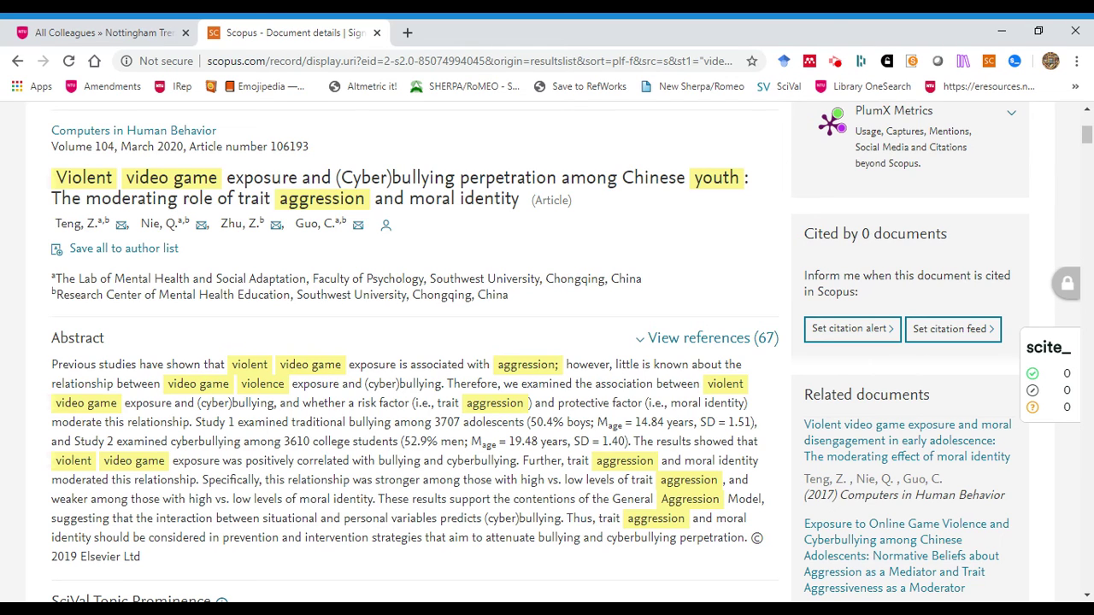
scroll(549, 340, "down", 5)
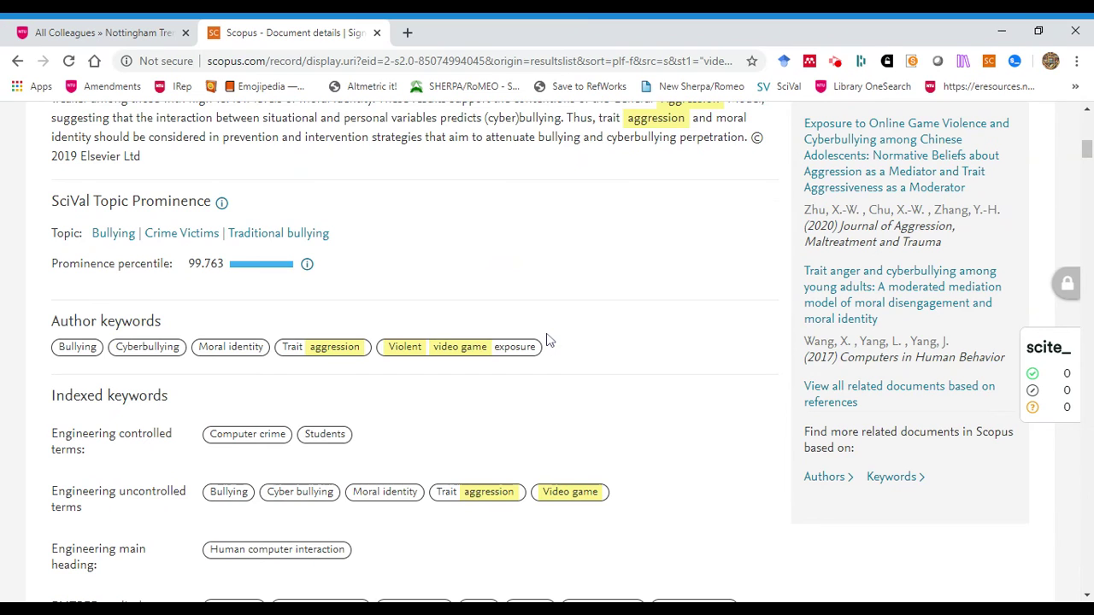
scroll(550, 340, "down", 1)
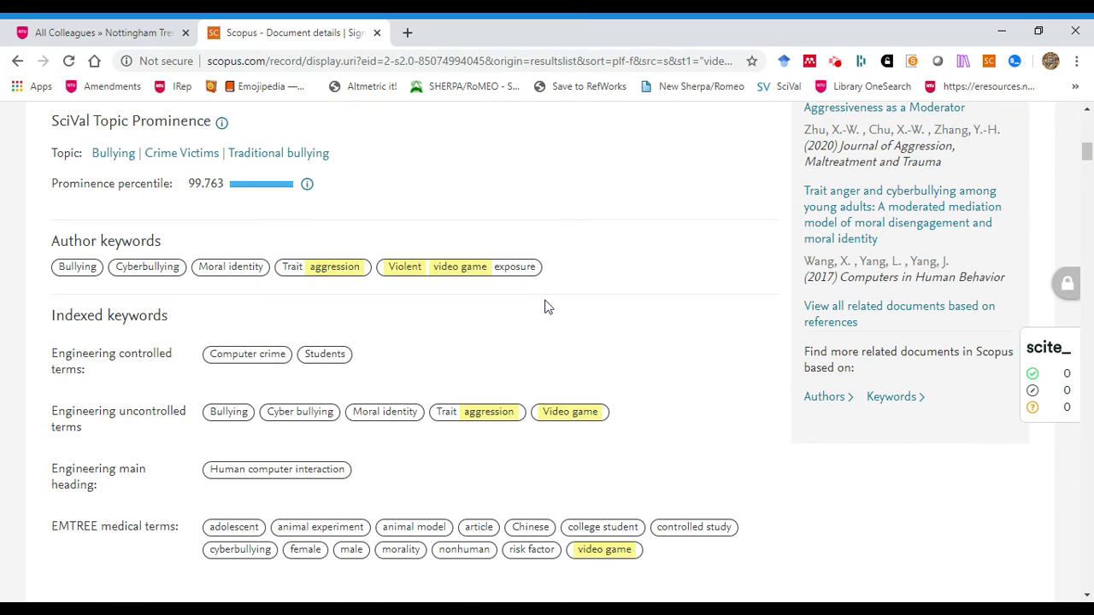
scroll(544, 307, "down", 1)
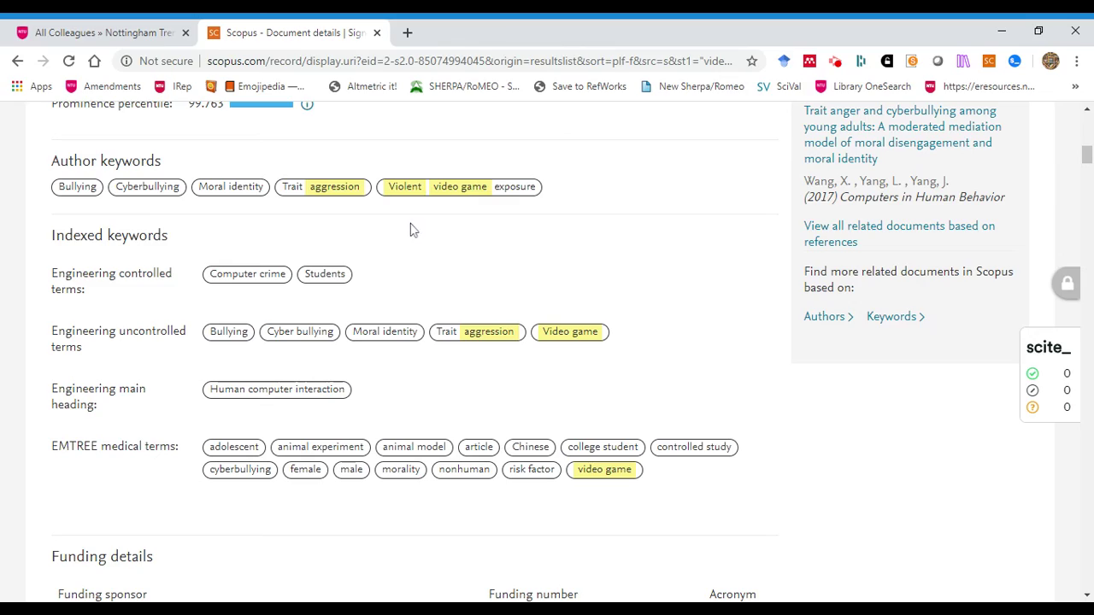
scroll(570, 329, "down", 3)
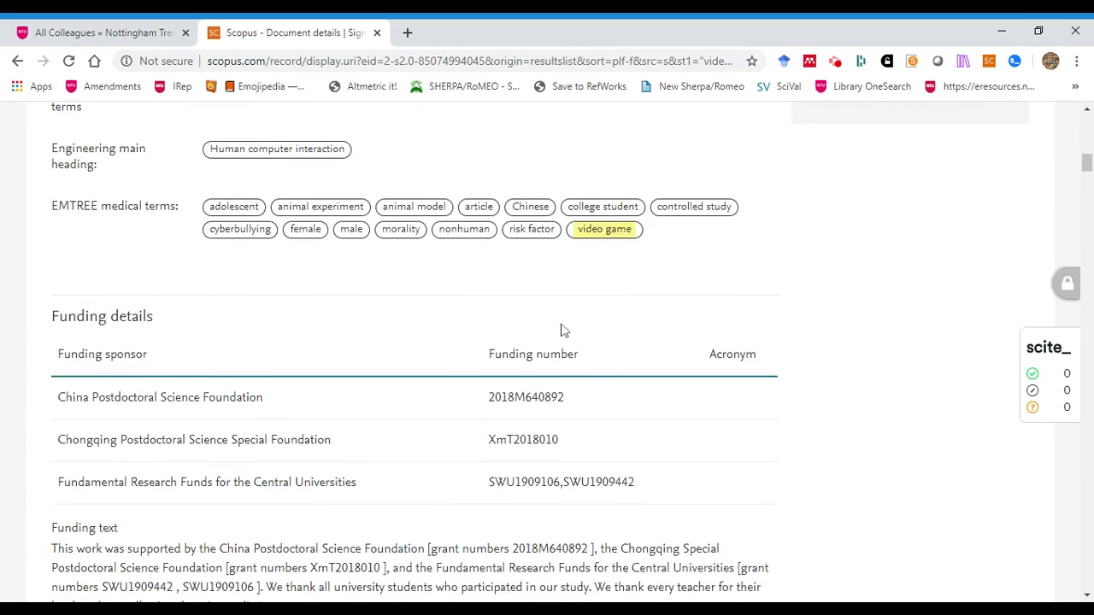
scroll(561, 330, "up", 4)
scroll(561, 331, "up", 6)
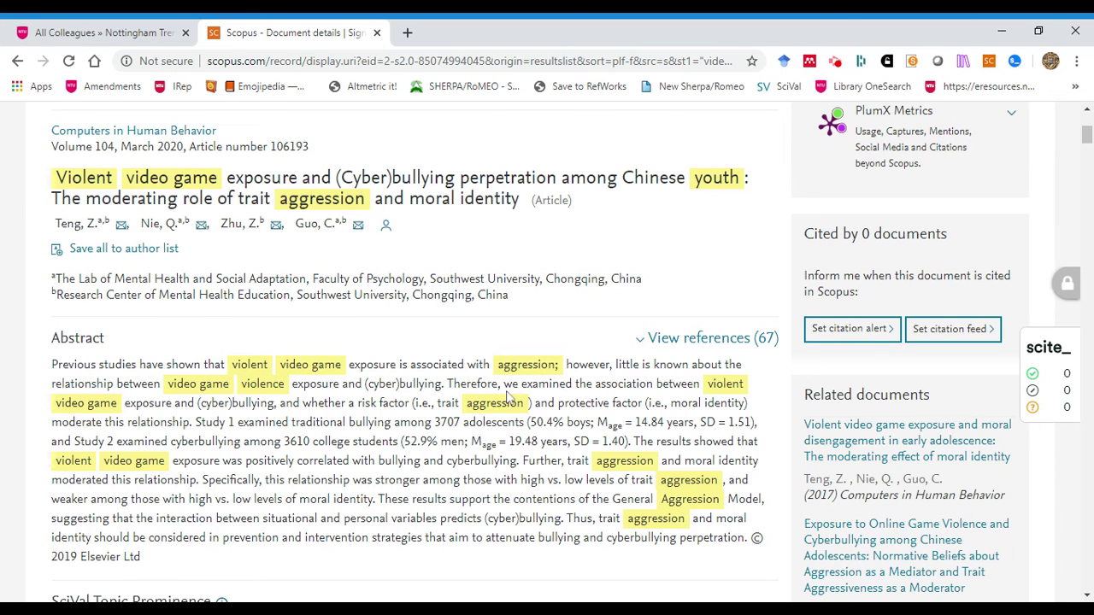
scroll(415, 351, "up", 1)
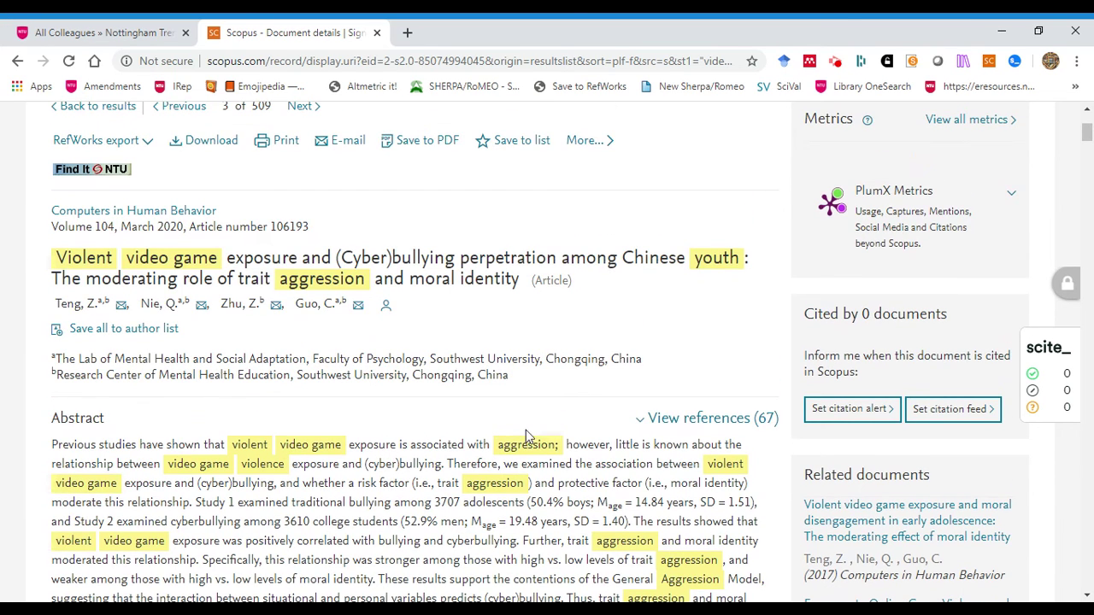
scroll(402, 410, "up", 2)
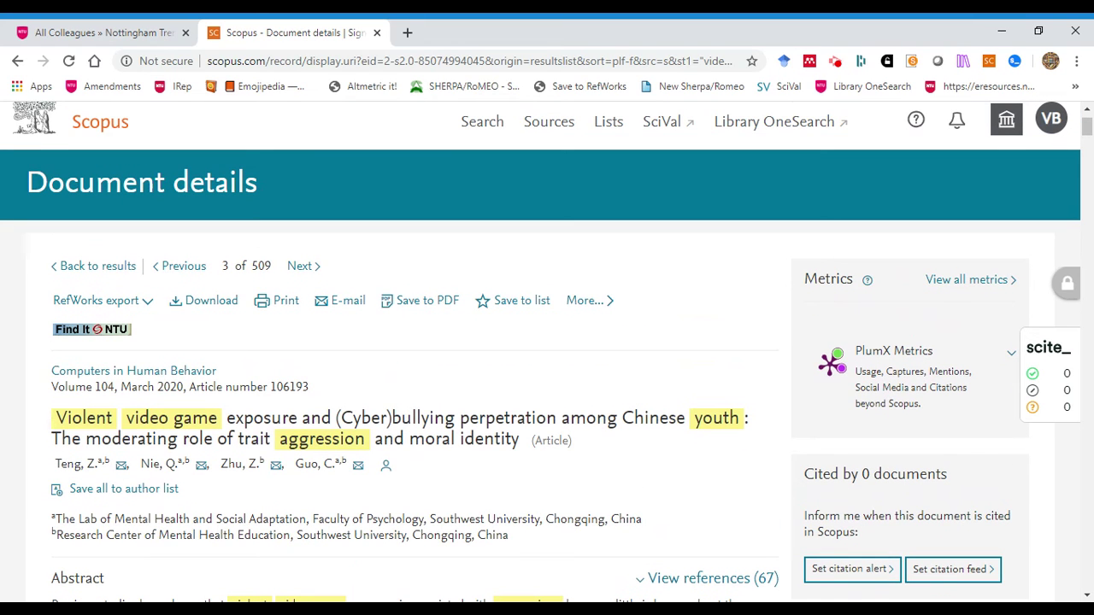
Check full-text access via SFX (Elsevier SD Freedom Collection), then return to the Scopus record
left_click(96, 332)
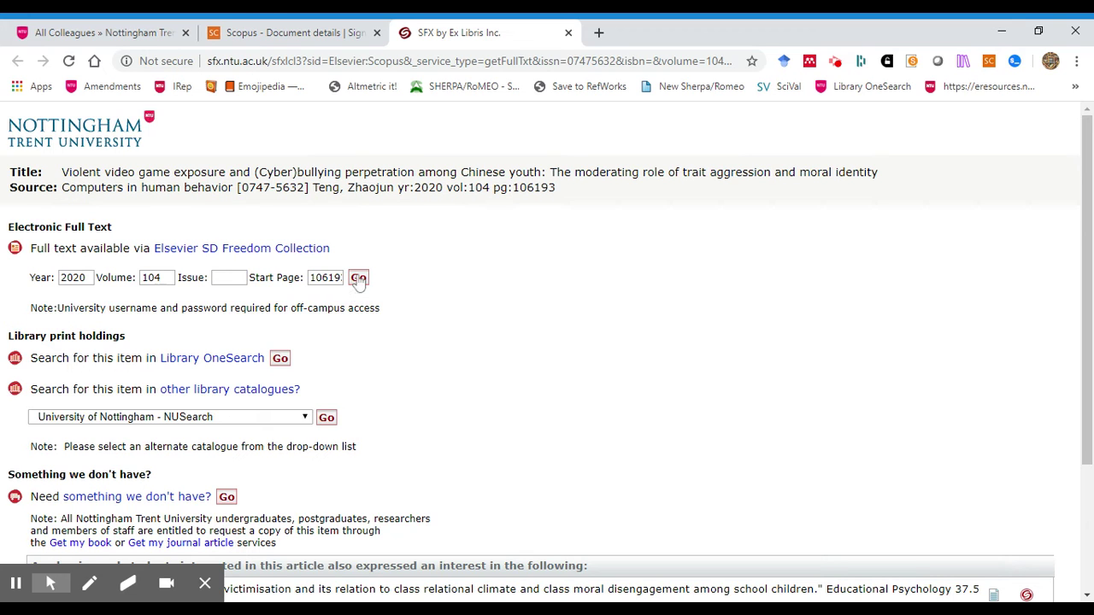
left_click(250, 34)
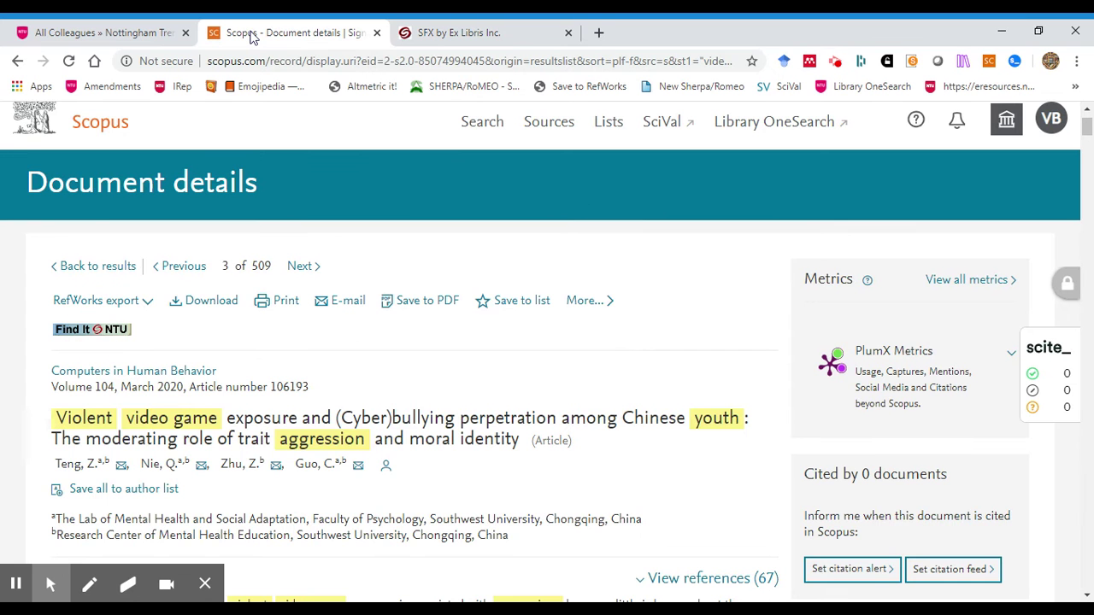
scroll(508, 269, "down", 3)
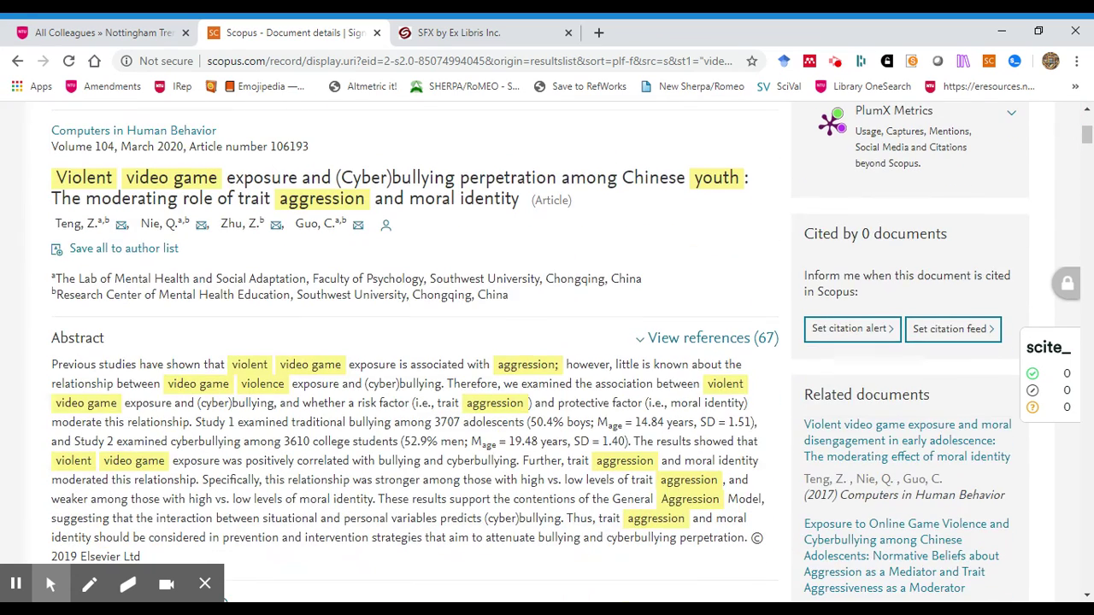
scroll(224, 599, "up", 2)
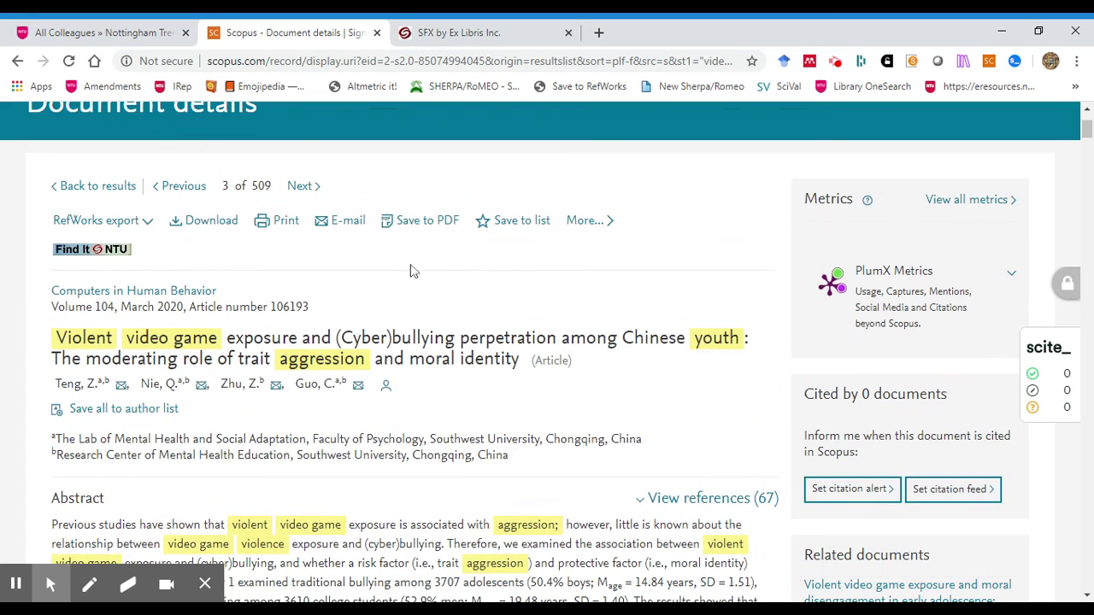
Return to the 509 results and open result 2, 'Twenty Questions (and Answers) About Media Violence and Cyberbullying'
left_click(19, 62)
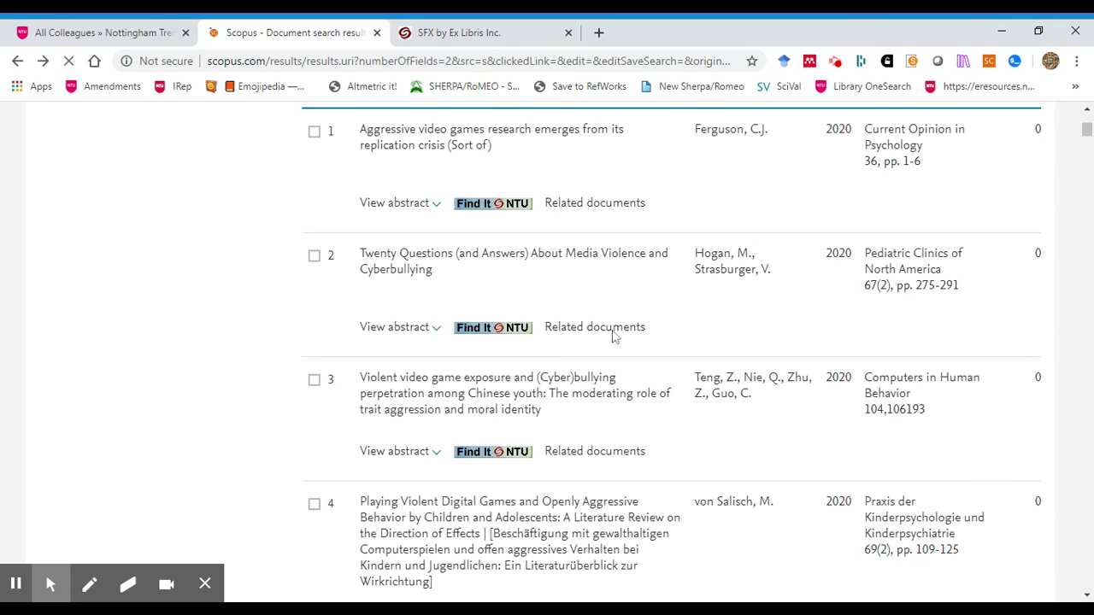
scroll(635, 349, "down", 1)
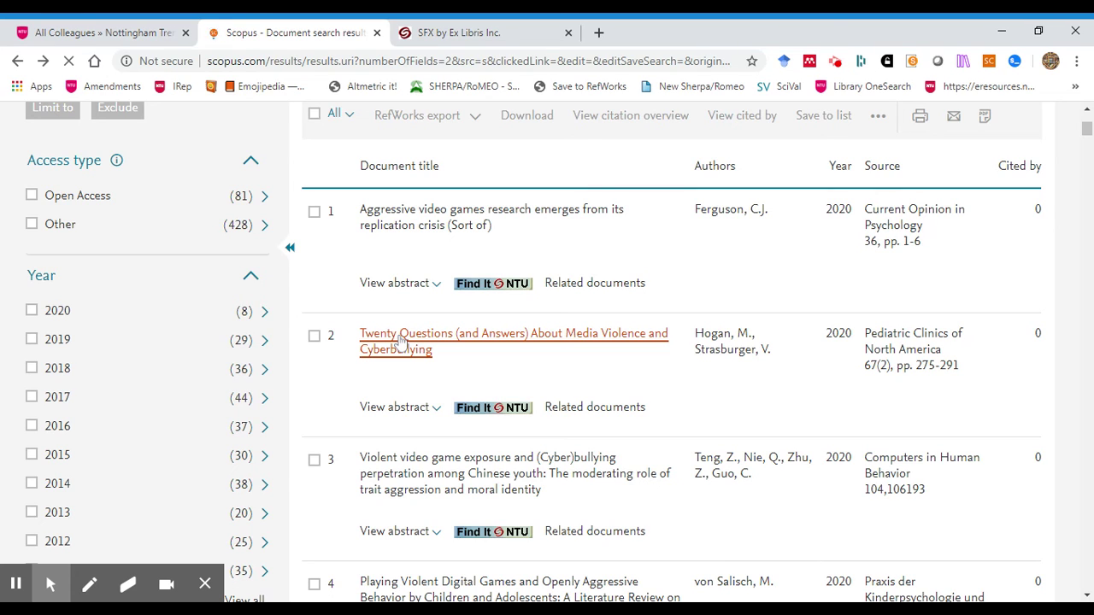
left_click(399, 336)
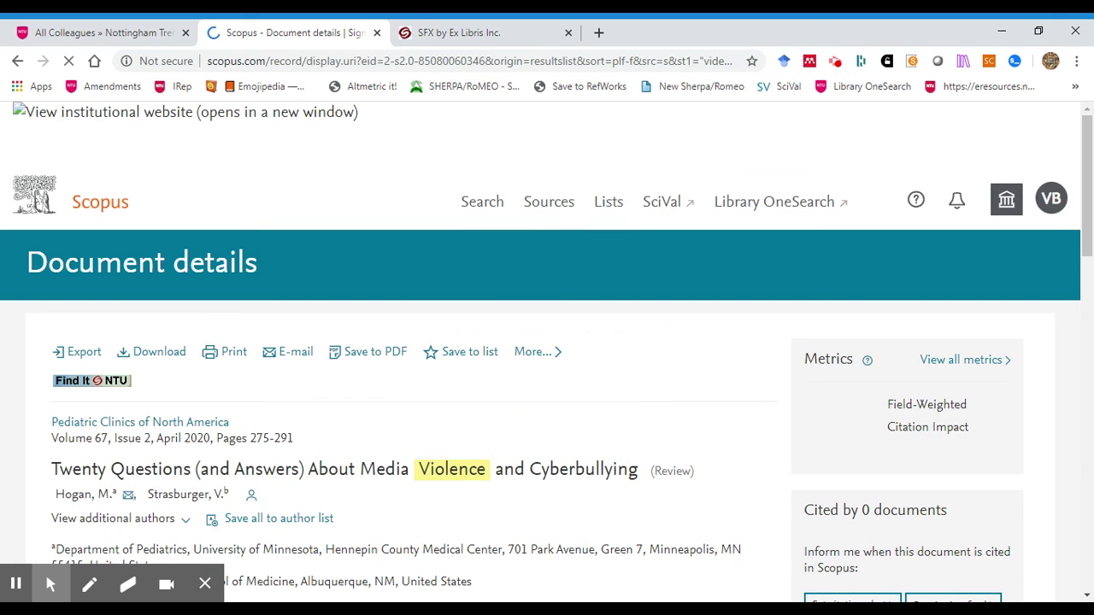
scroll(428, 359, "down", 2)
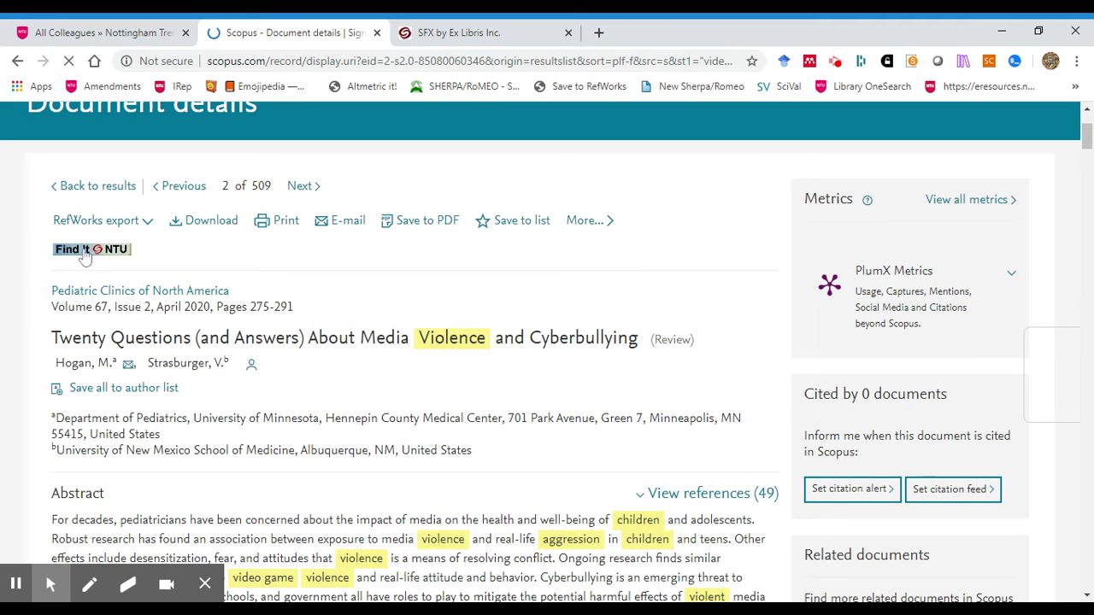
Check Find It NTU for full text, then follow 'Need something we don't have?' to request a copy
left_click(86, 250)
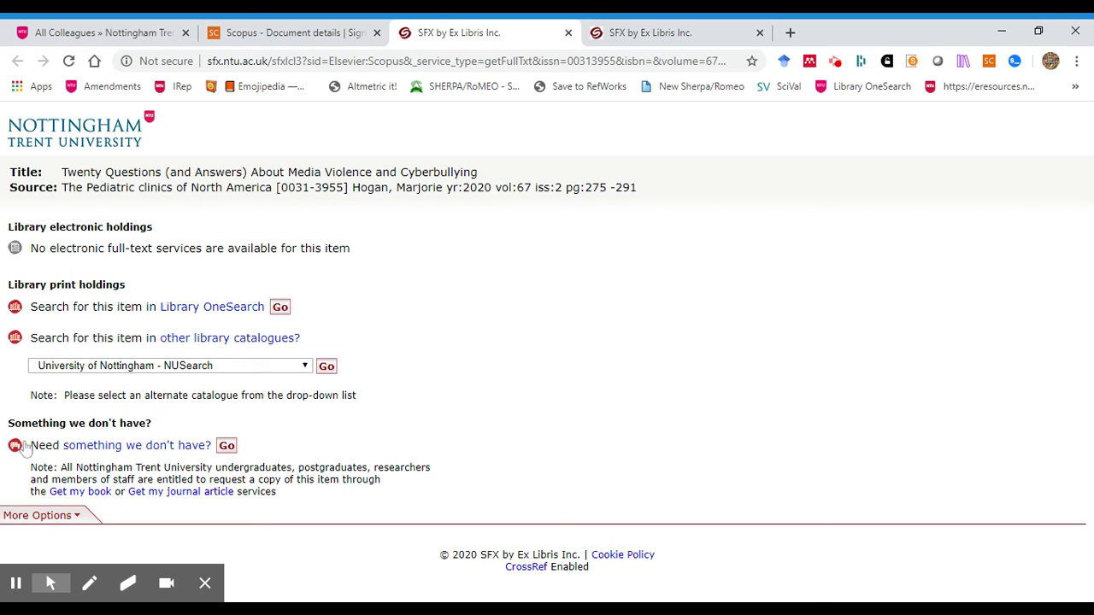
left_click(227, 447)
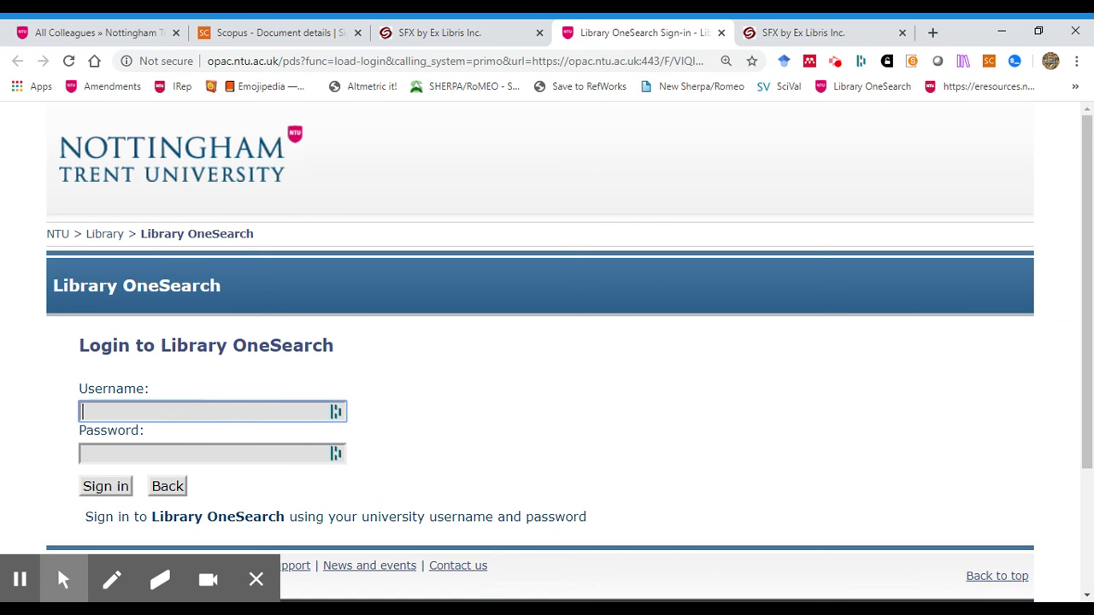
Sign in to NTU Library OneSearch with the library username and password
type("ib3boskev")
key("Tab")
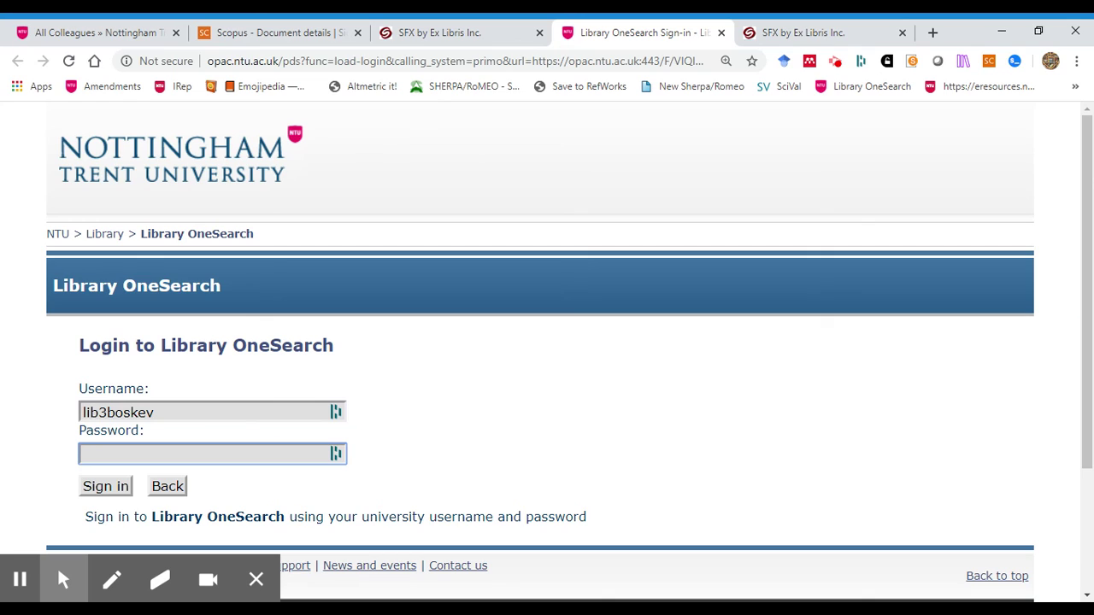
type("••••••••••")
left_click(106, 489)
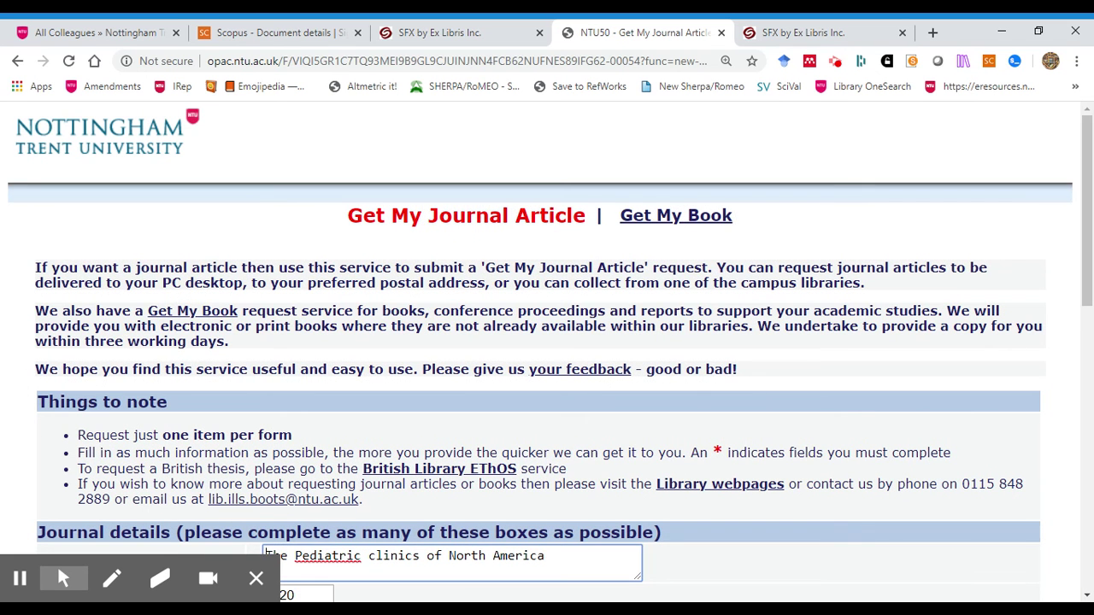
Review the prefilled Get My Journal Article request and close it without submitting
scroll(473, 301, "down", 4)
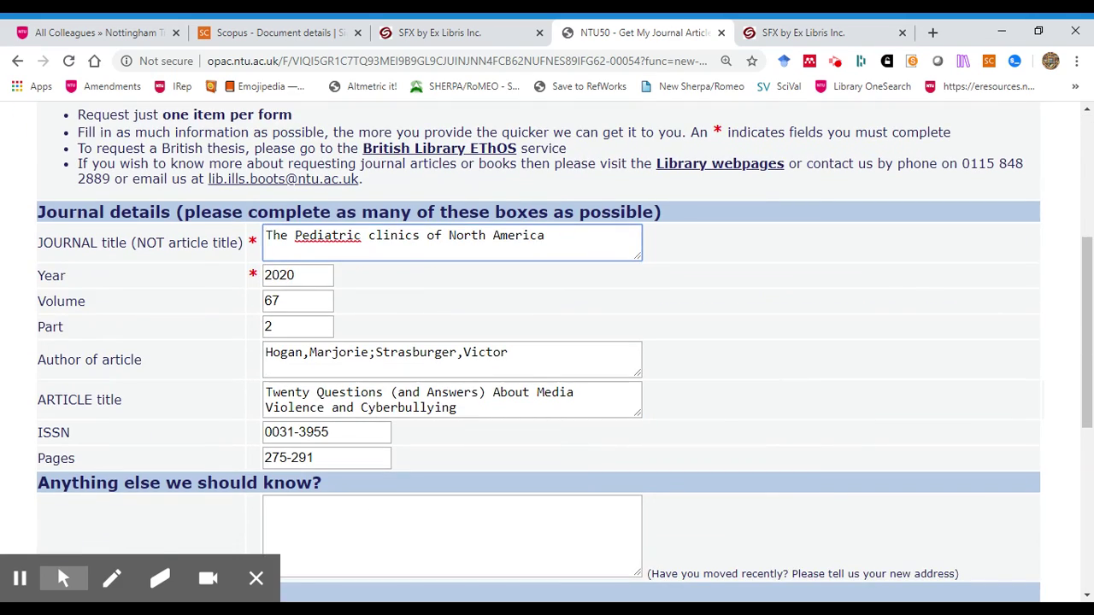
scroll(806, 291, "down", 5)
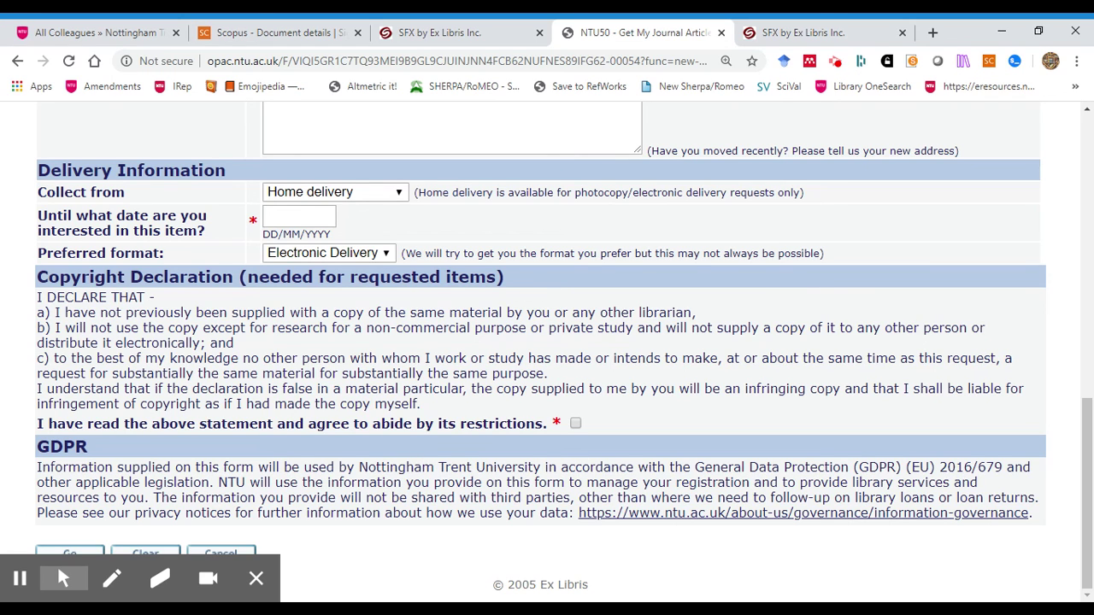
scroll(458, 416, "up", 10)
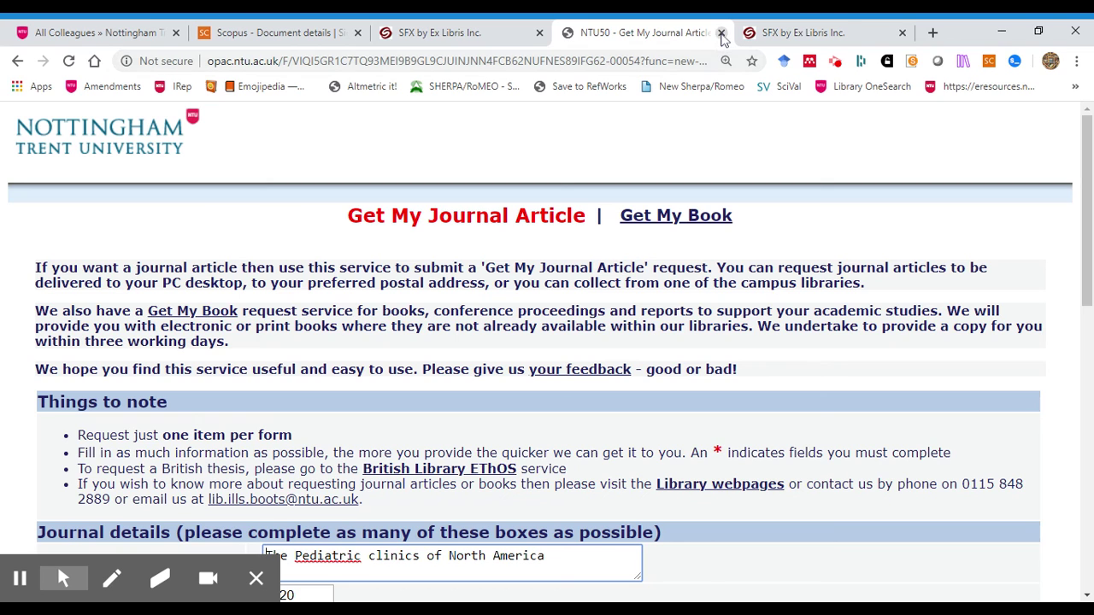
left_click(721, 33)
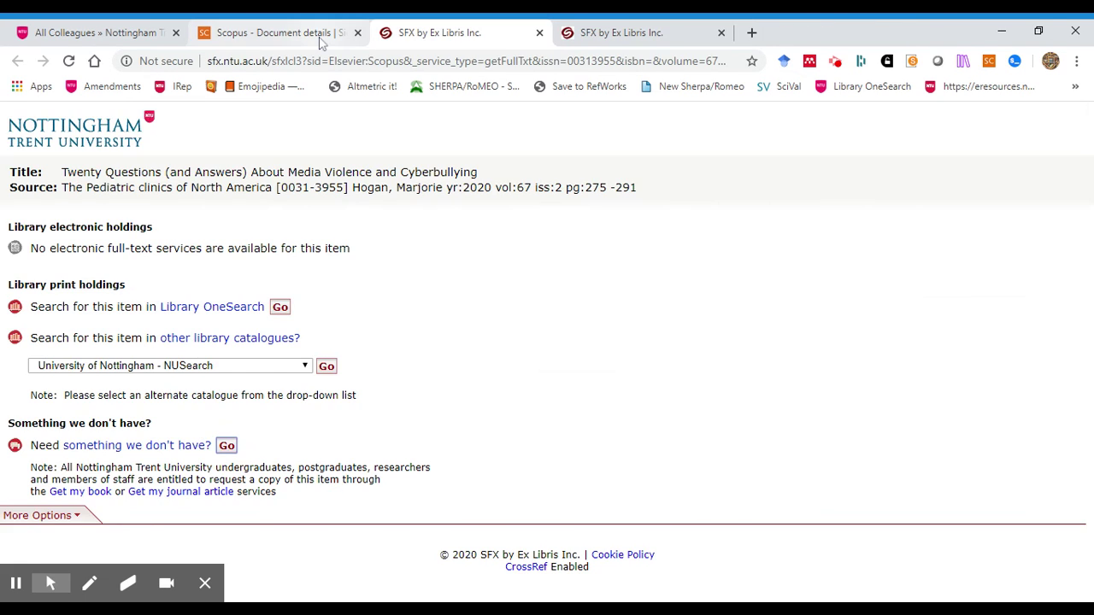
Leave the article details and go back to the list of 509 Scopus search results
left_click(317, 39)
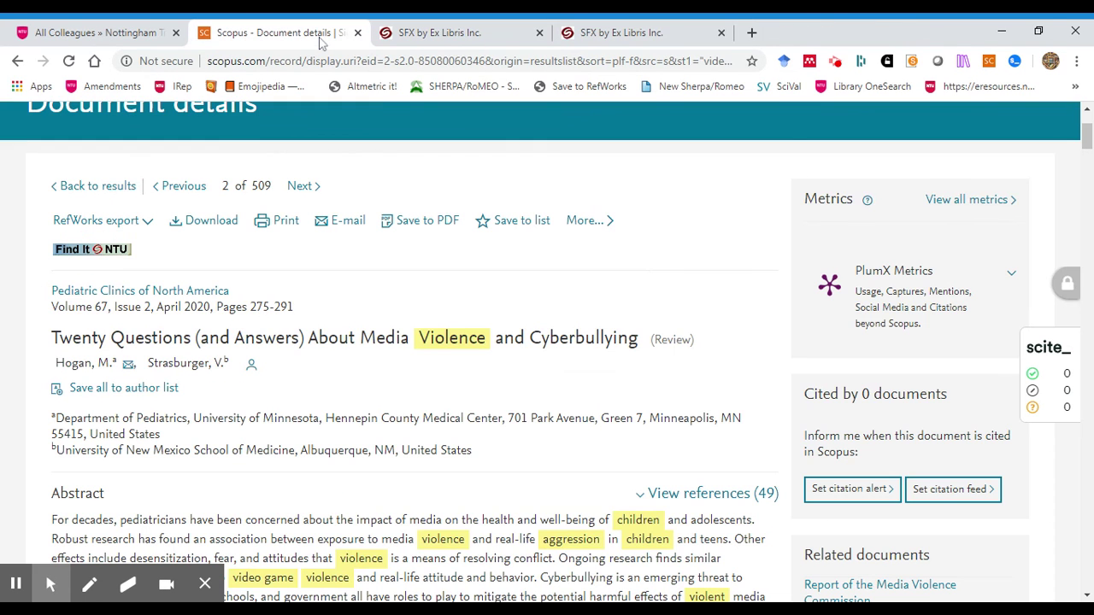
left_click(17, 62)
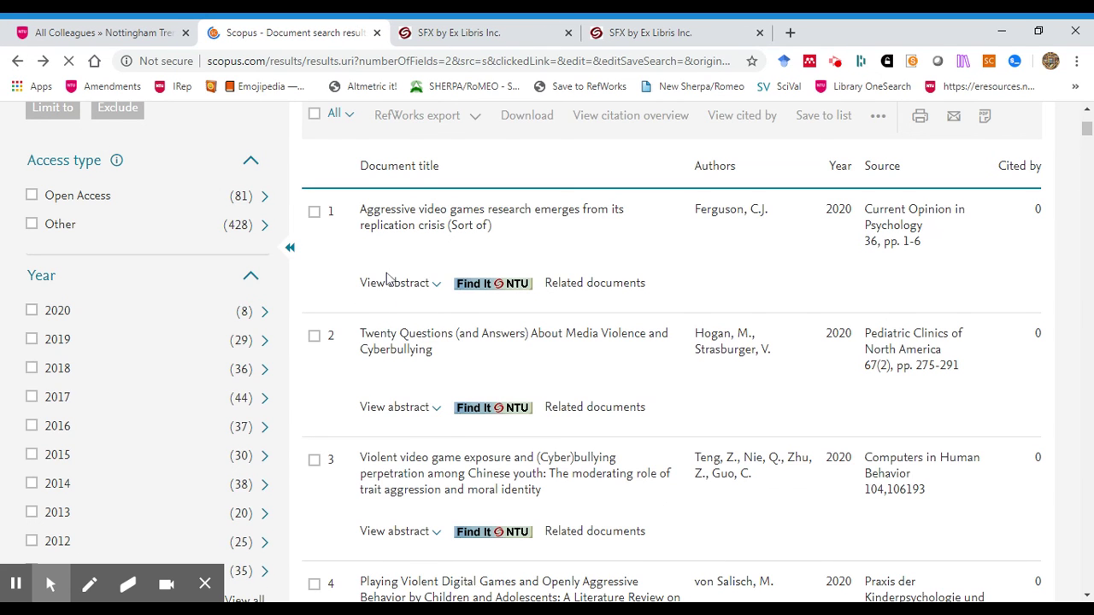
scroll(386, 271, "up", 1)
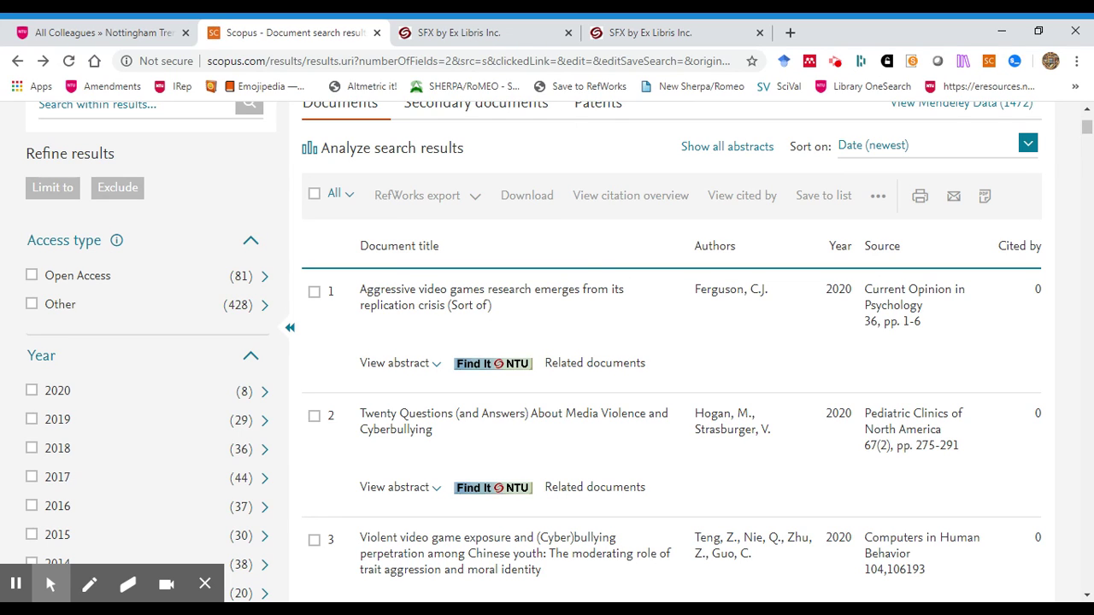
Select all 509 results, review the RefWorks export settings with citation information, then close them without exporting
left_click(315, 196)
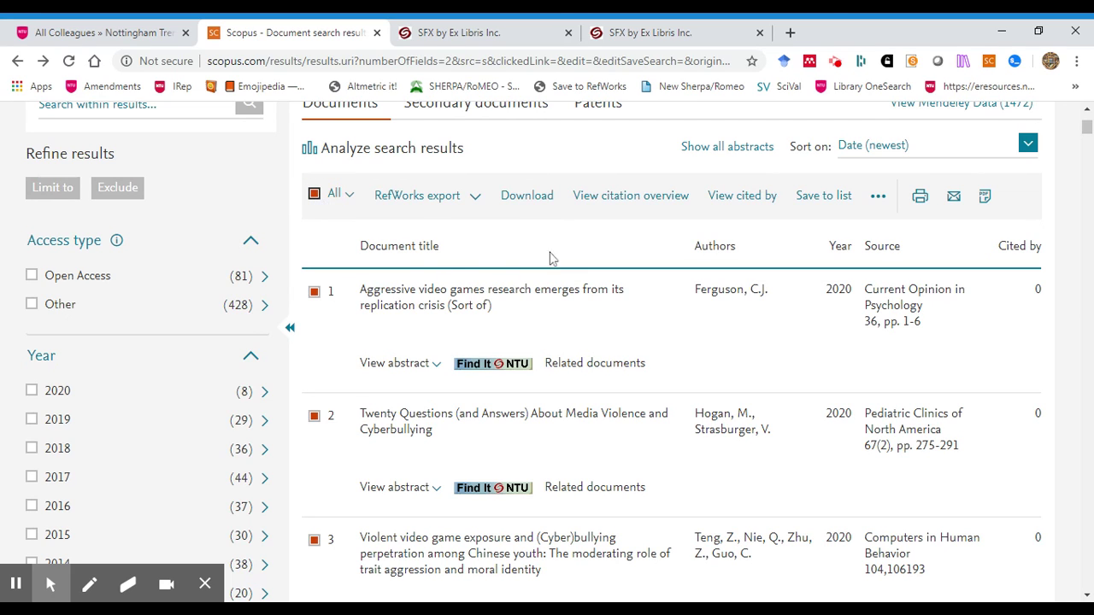
left_click(477, 200)
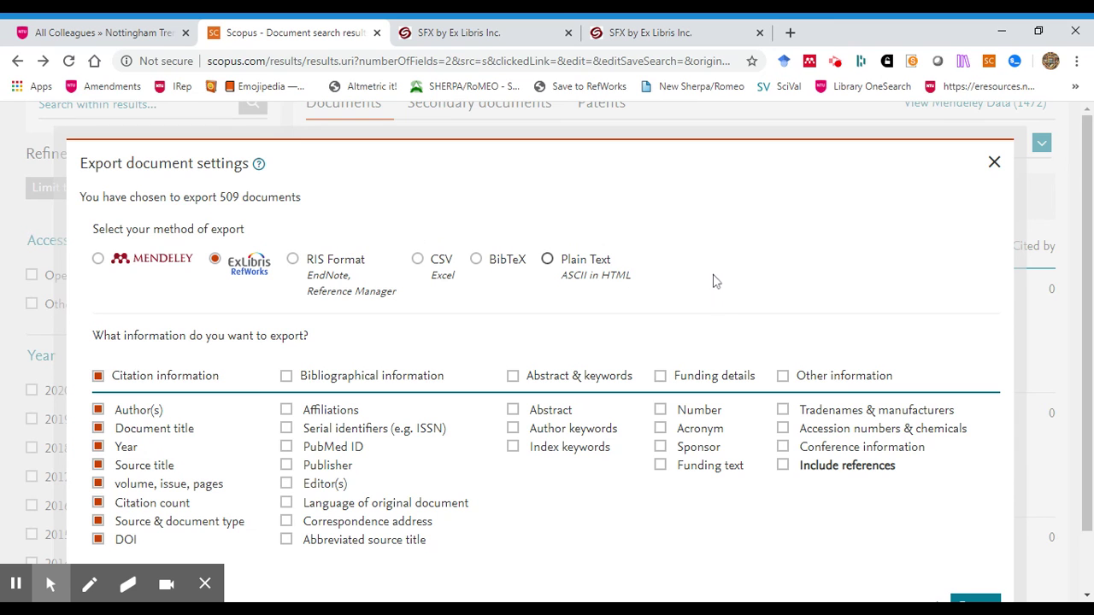
scroll(717, 282, "down", 1)
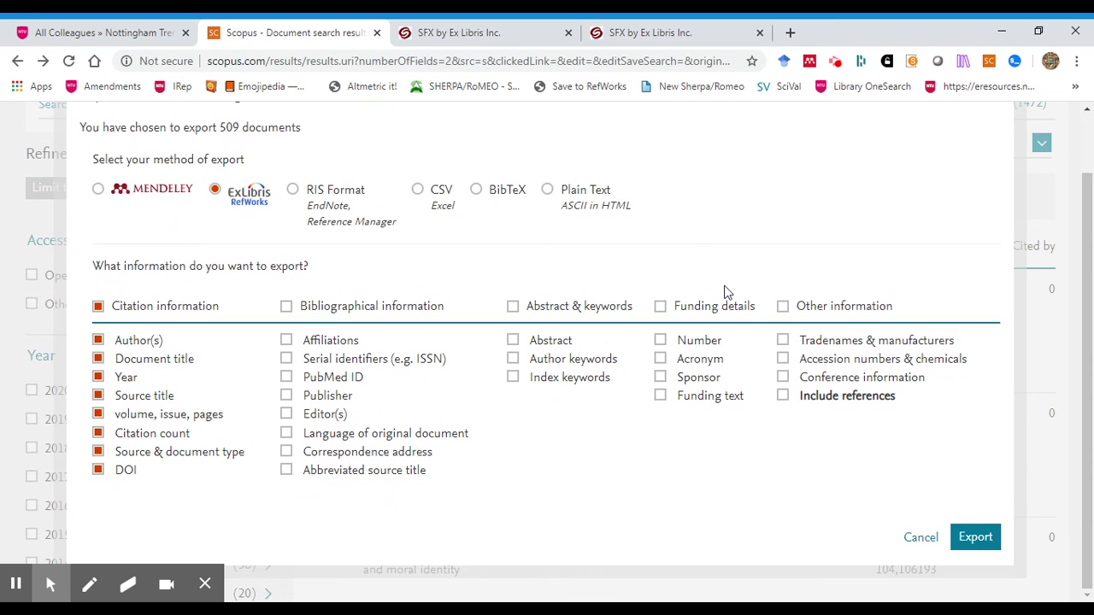
scroll(748, 274, "up", 1)
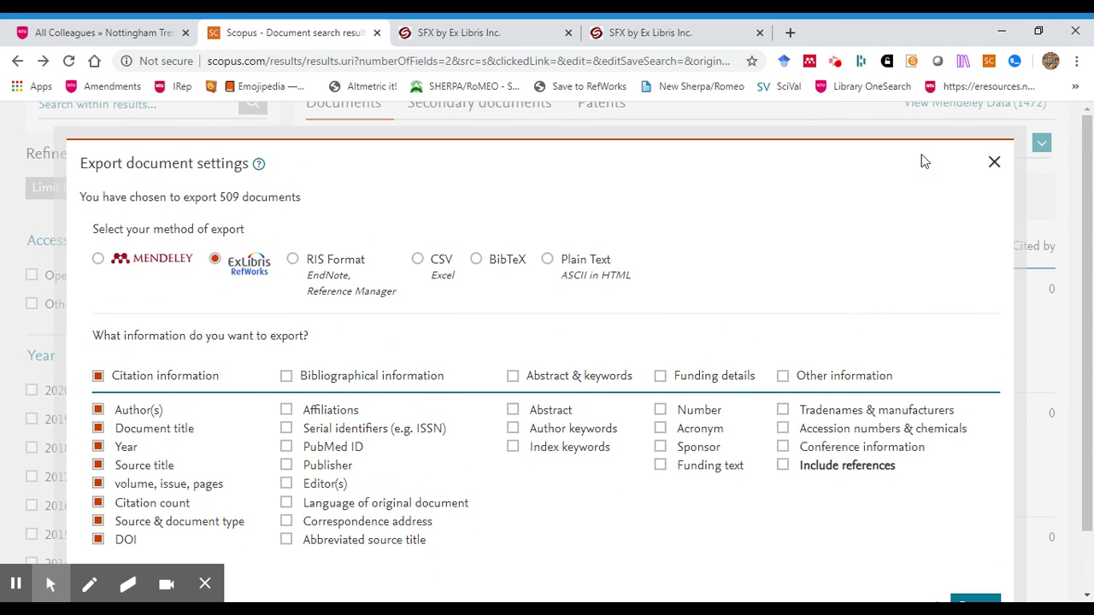
left_click(994, 163)
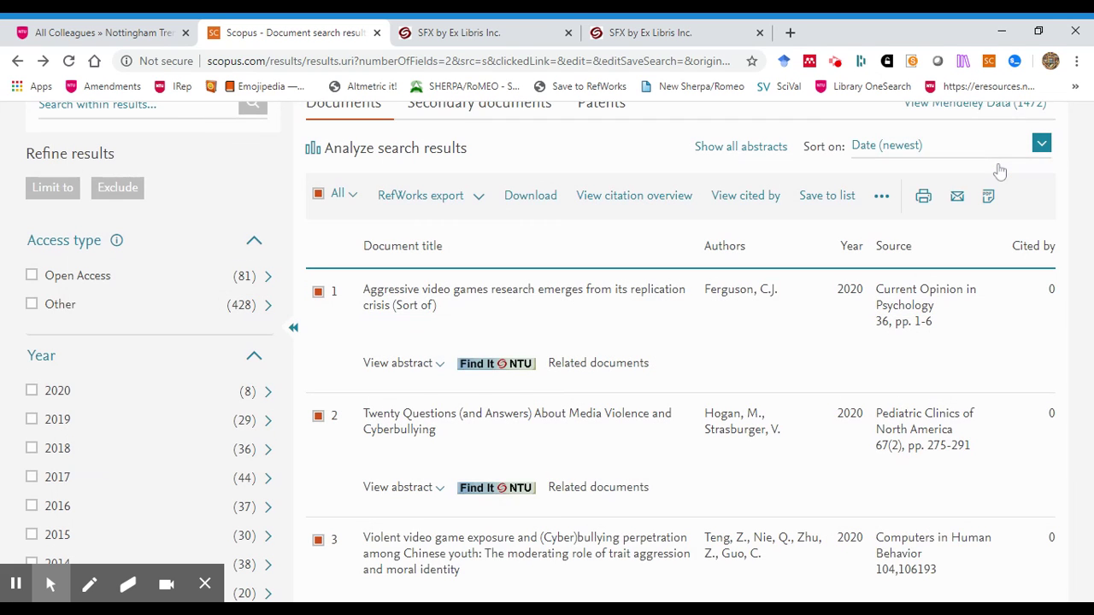